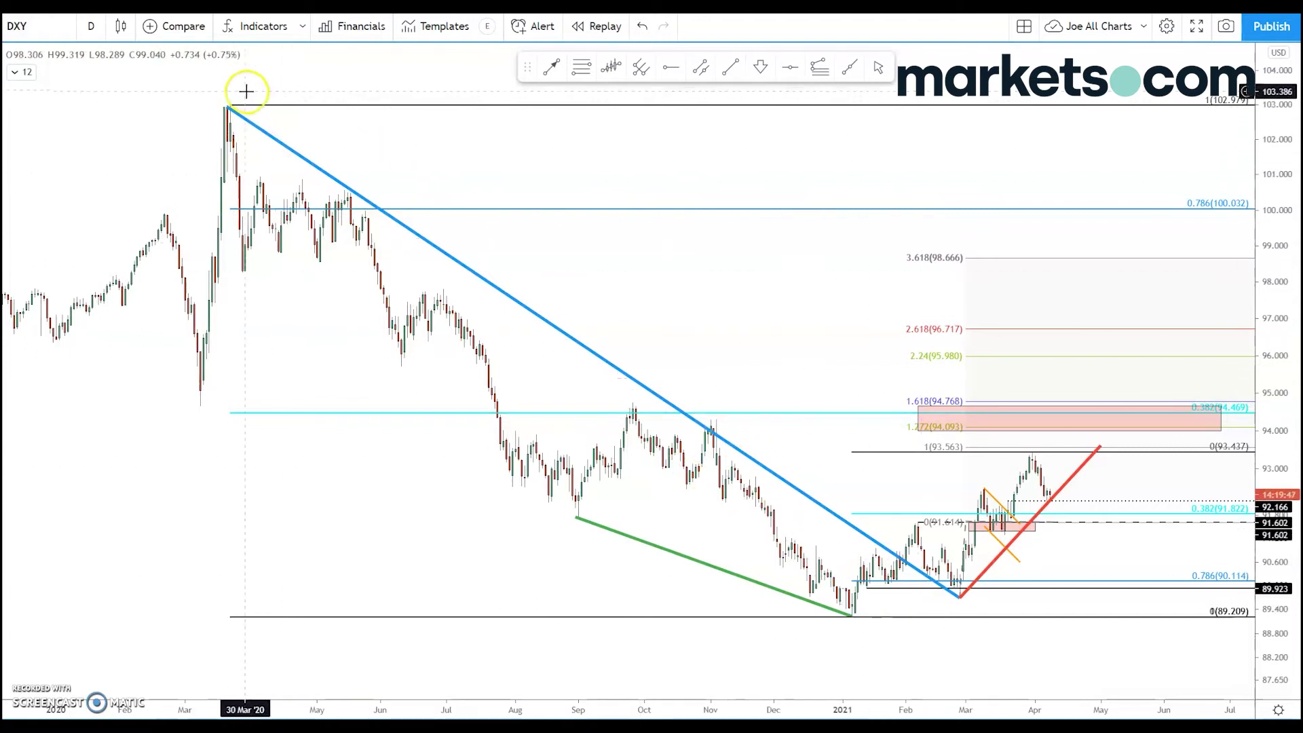
Step: Examine DXY's recent daily price action around the rising red trendline and the dotted 92.166 level
click(252, 124)
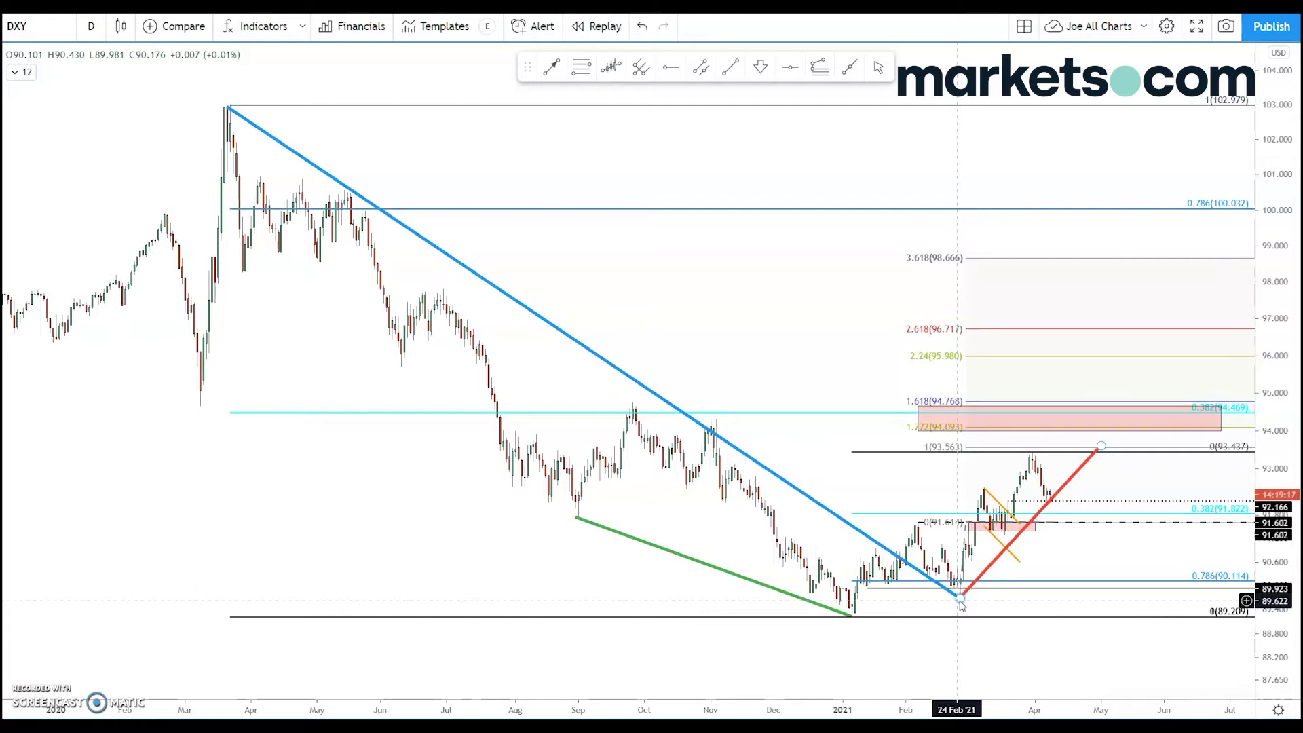
scroll(961, 604, up, 2)
click(1149, 574)
drag(1275, 567, 1260, 296)
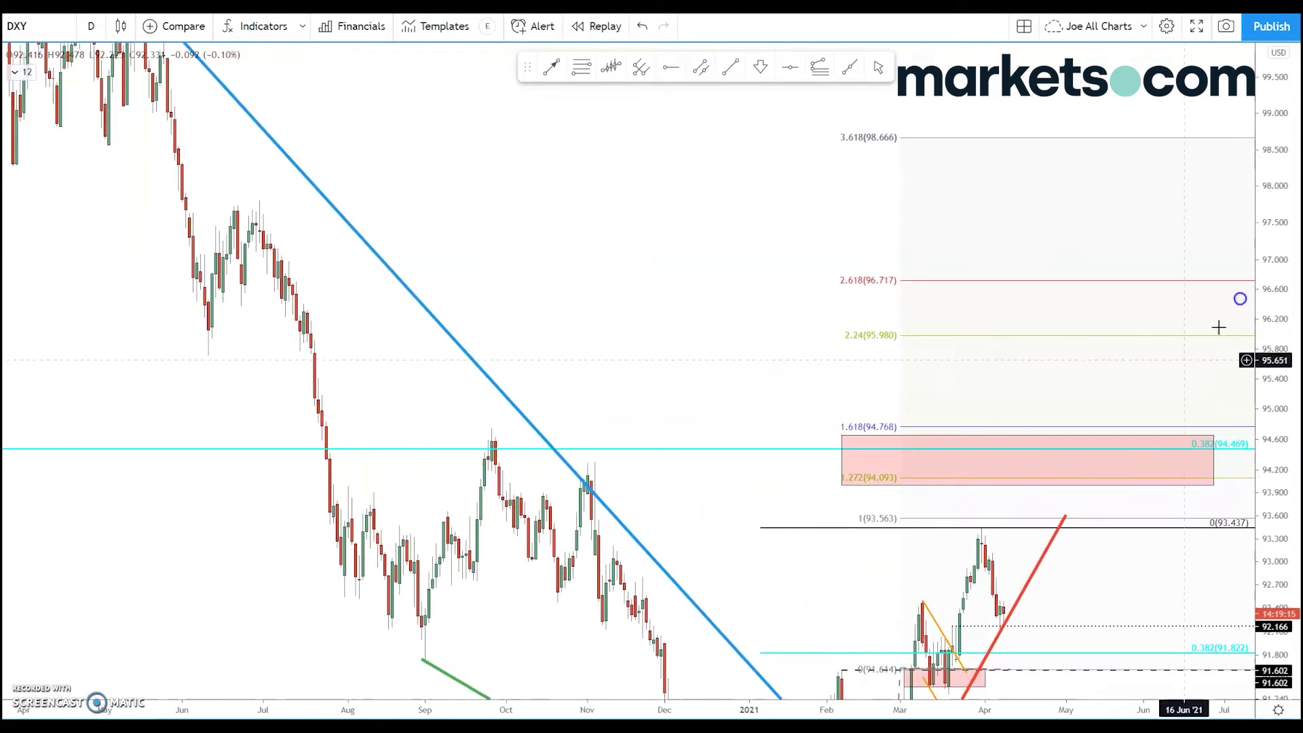
drag(797, 590, 777, 299)
scroll(776, 298, up, 3)
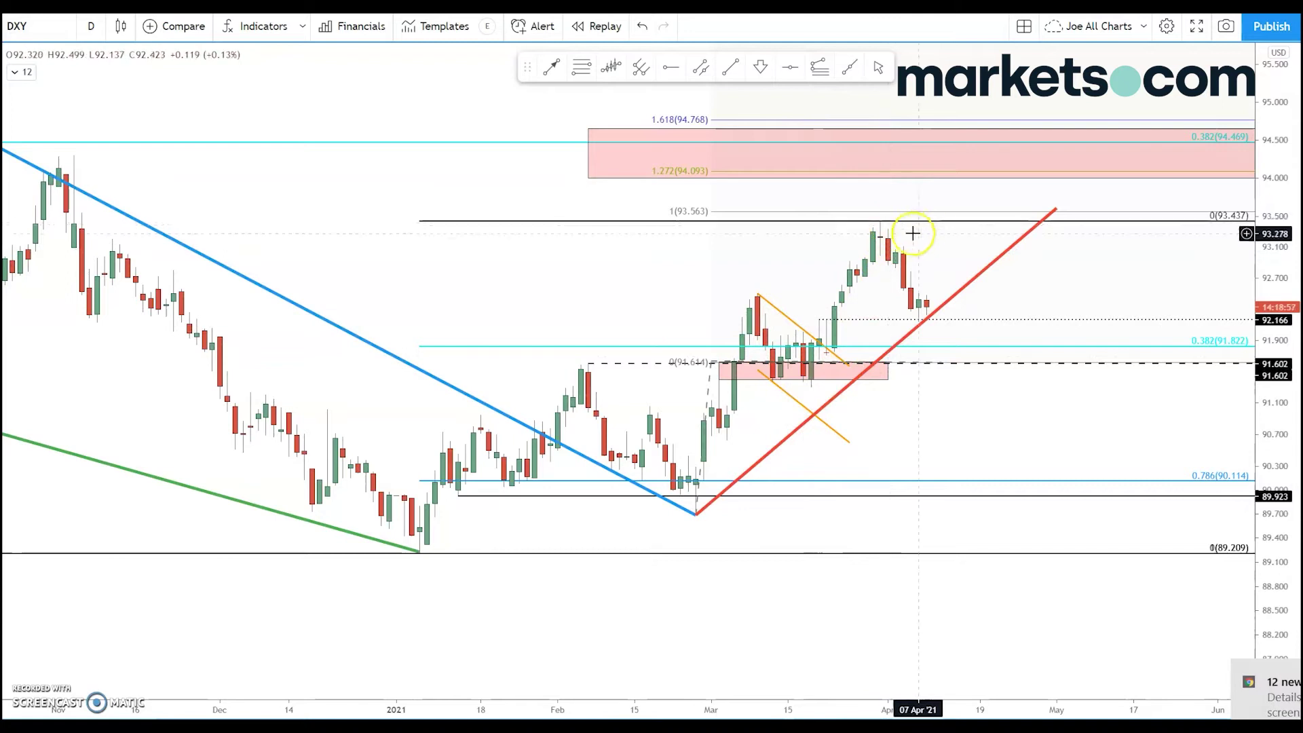
drag(1116, 264, 1152, 296)
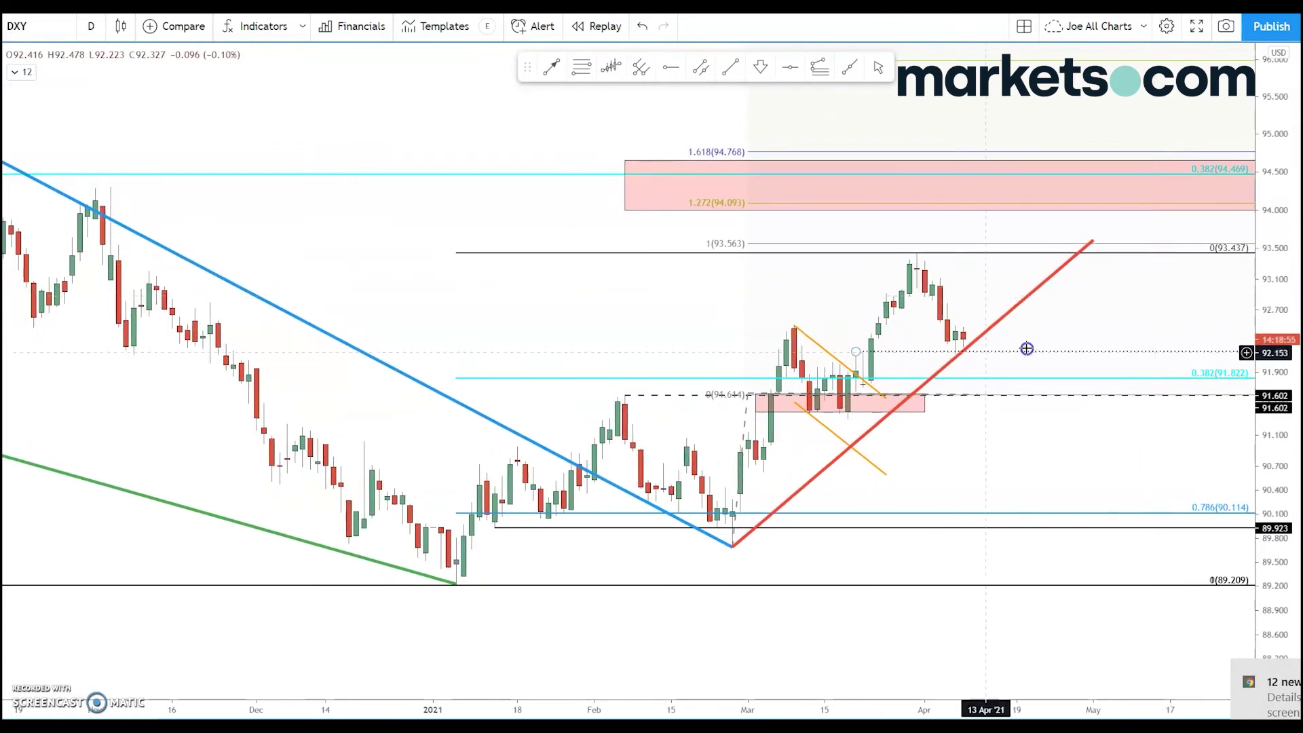
click(940, 298)
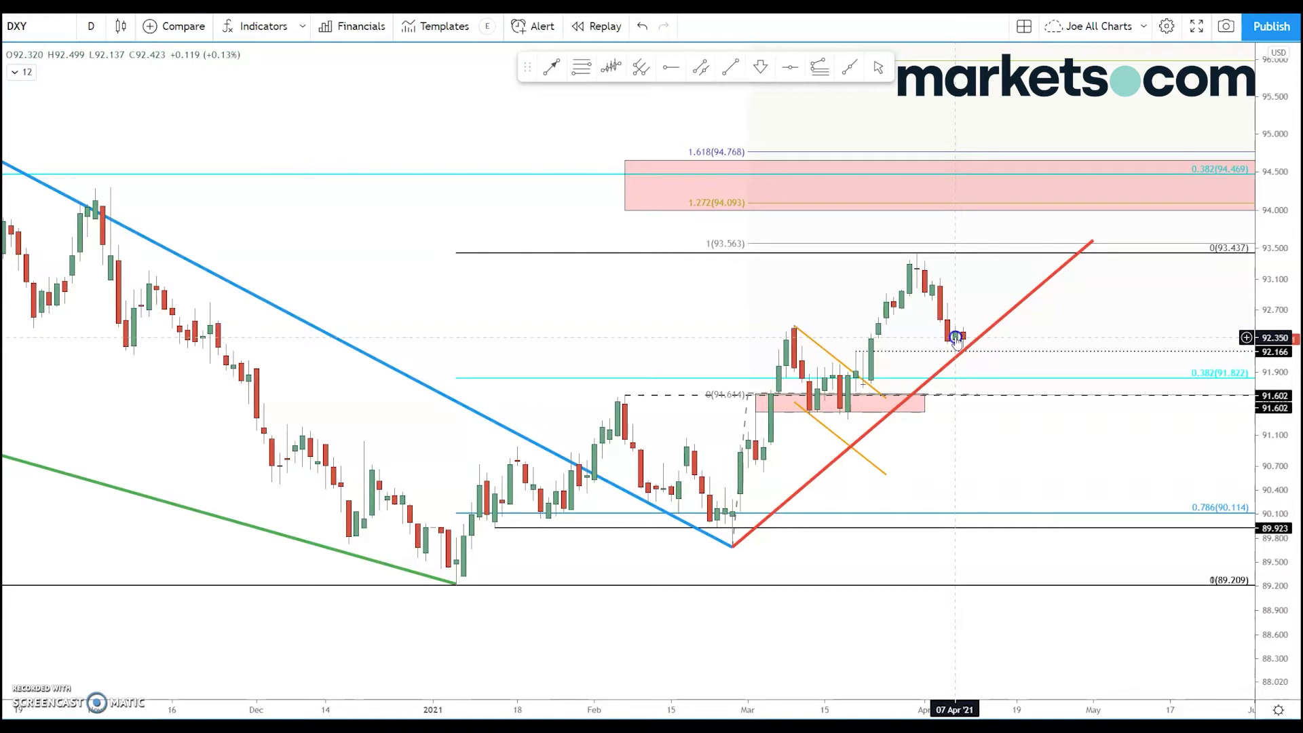
drag(1134, 321, 1143, 352)
scroll(1143, 351, down, 1)
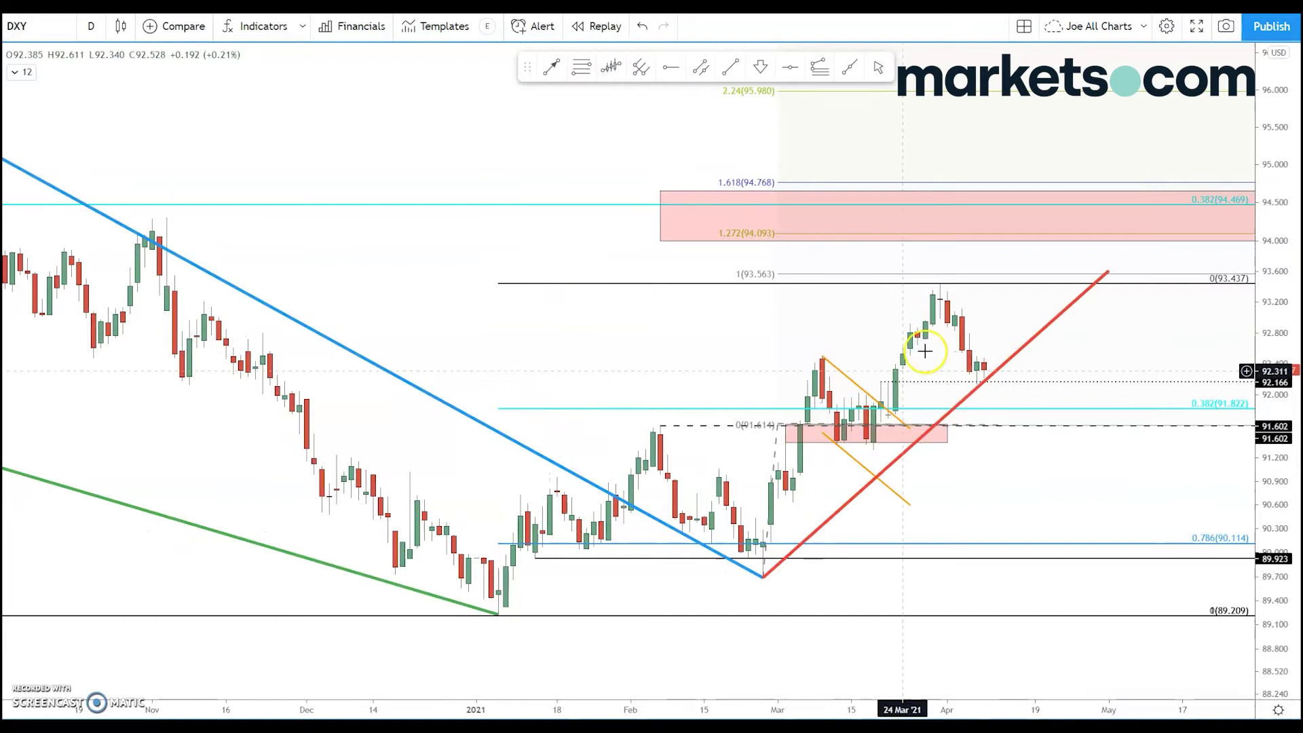
scroll(1007, 251, down, 2)
scroll(1007, 251, down, 1)
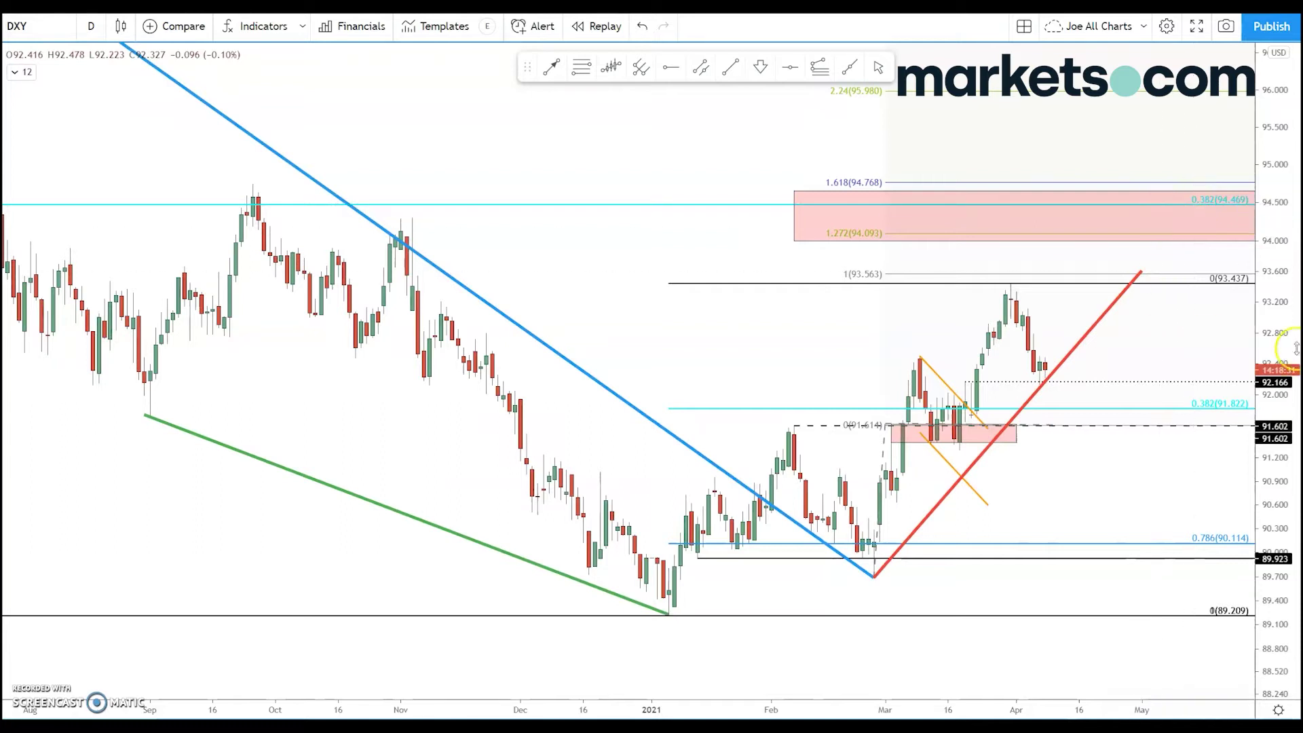
Step: Examine DXY's full decline from the March 2020 high against the Fibonacci retracement levels, especially the 0.382 level
drag(1274, 224, 1269, 382)
scroll(806, 349, down, 5)
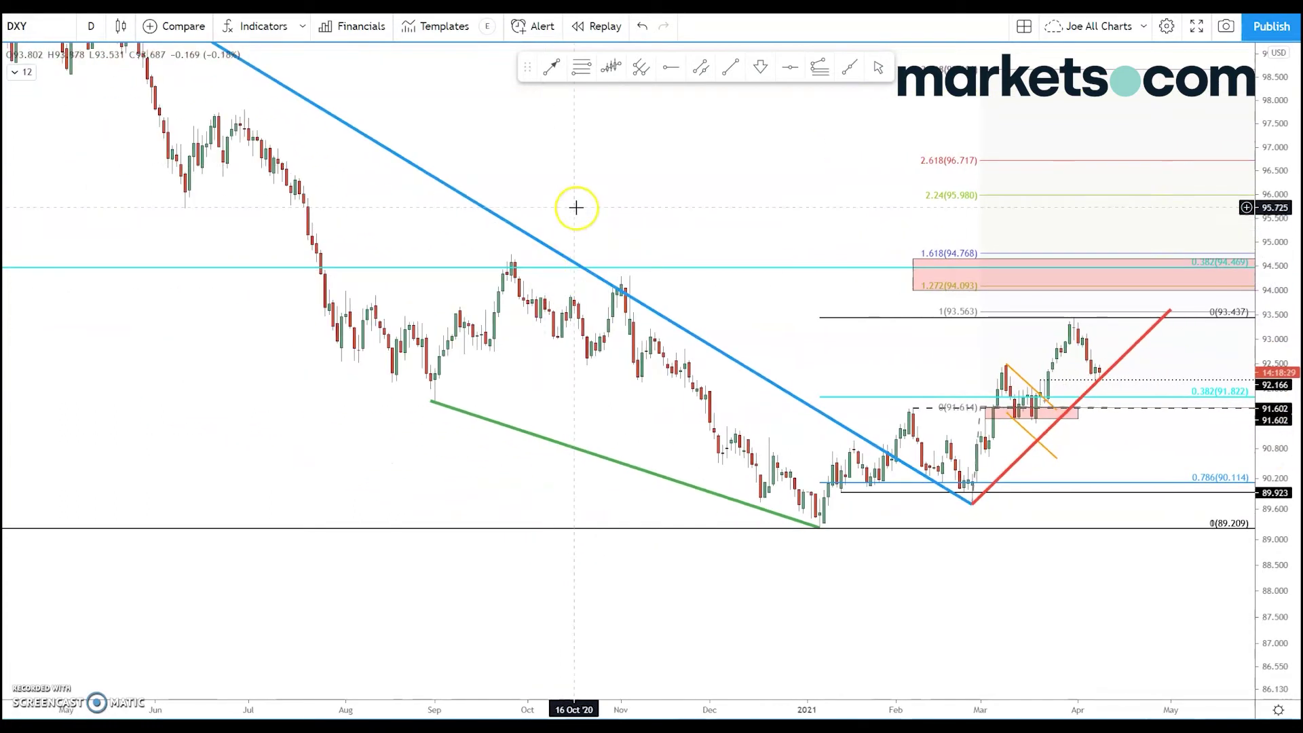
drag(1282, 284, 1255, 397)
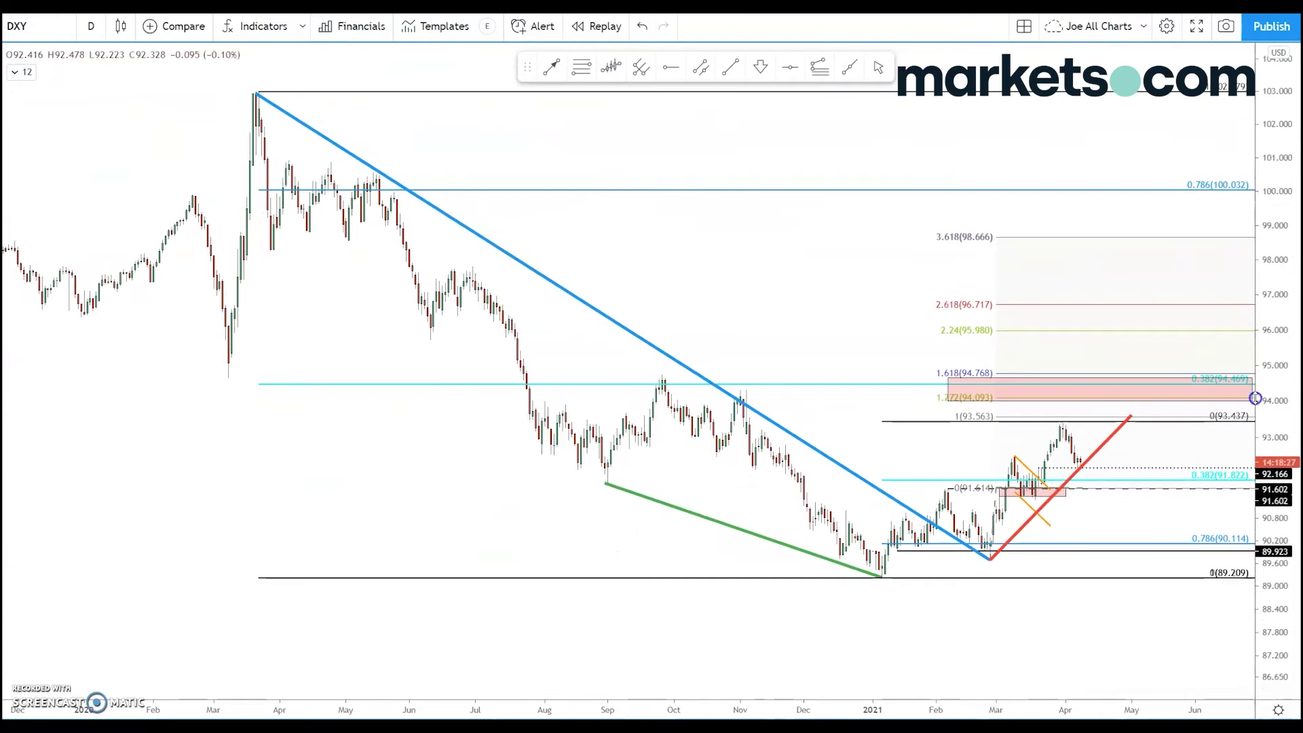
click(260, 92)
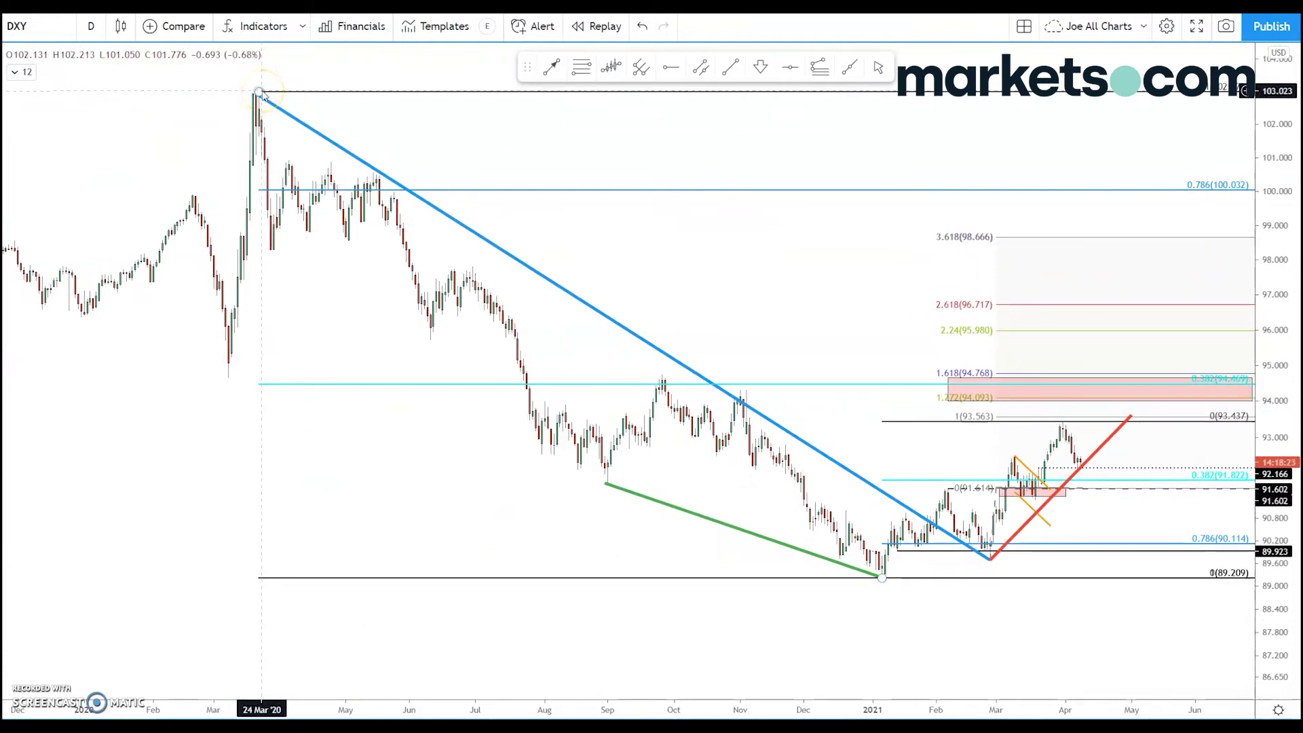
click(260, 92)
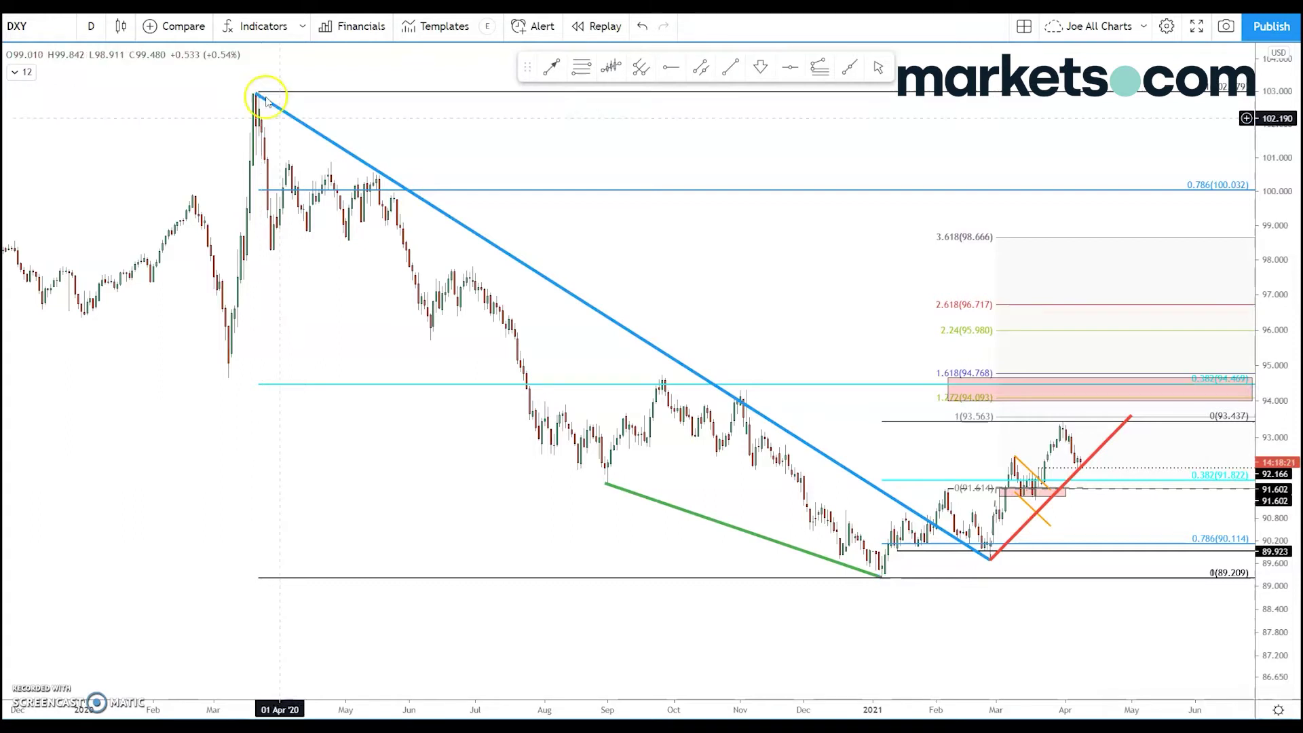
click(881, 577)
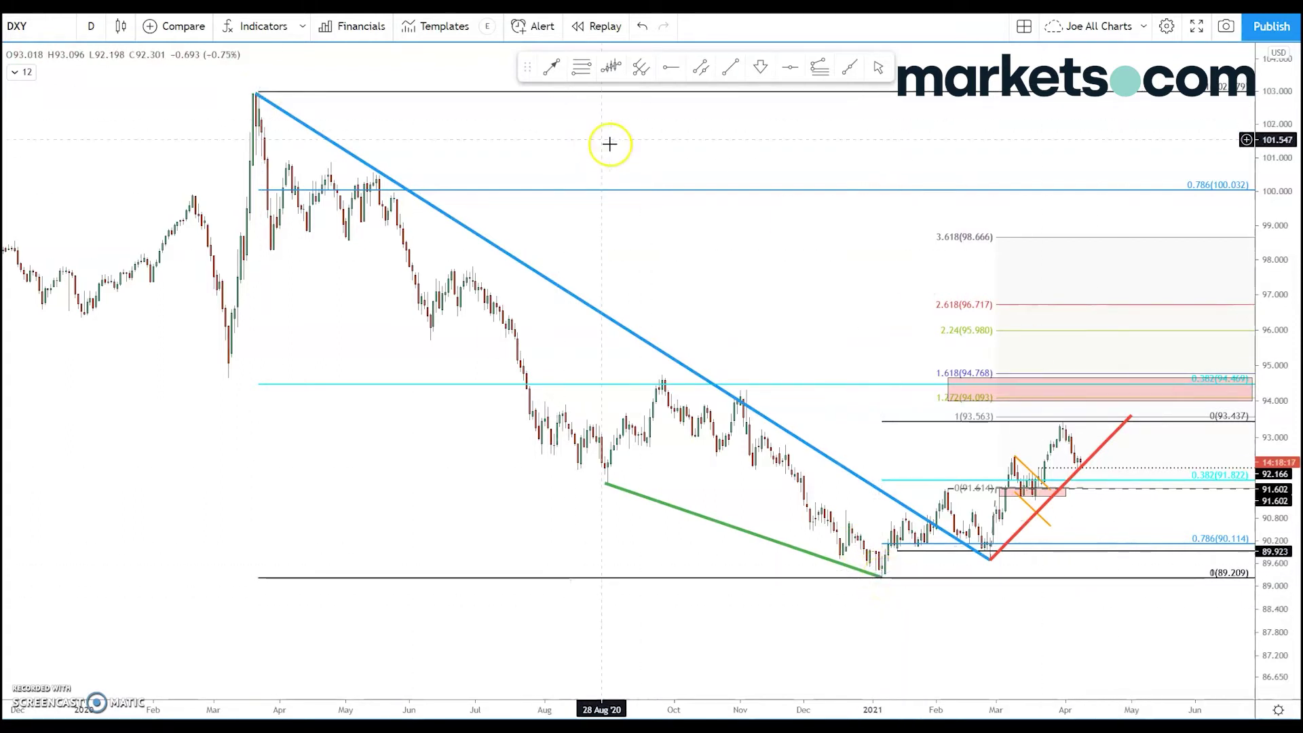
click(874, 385)
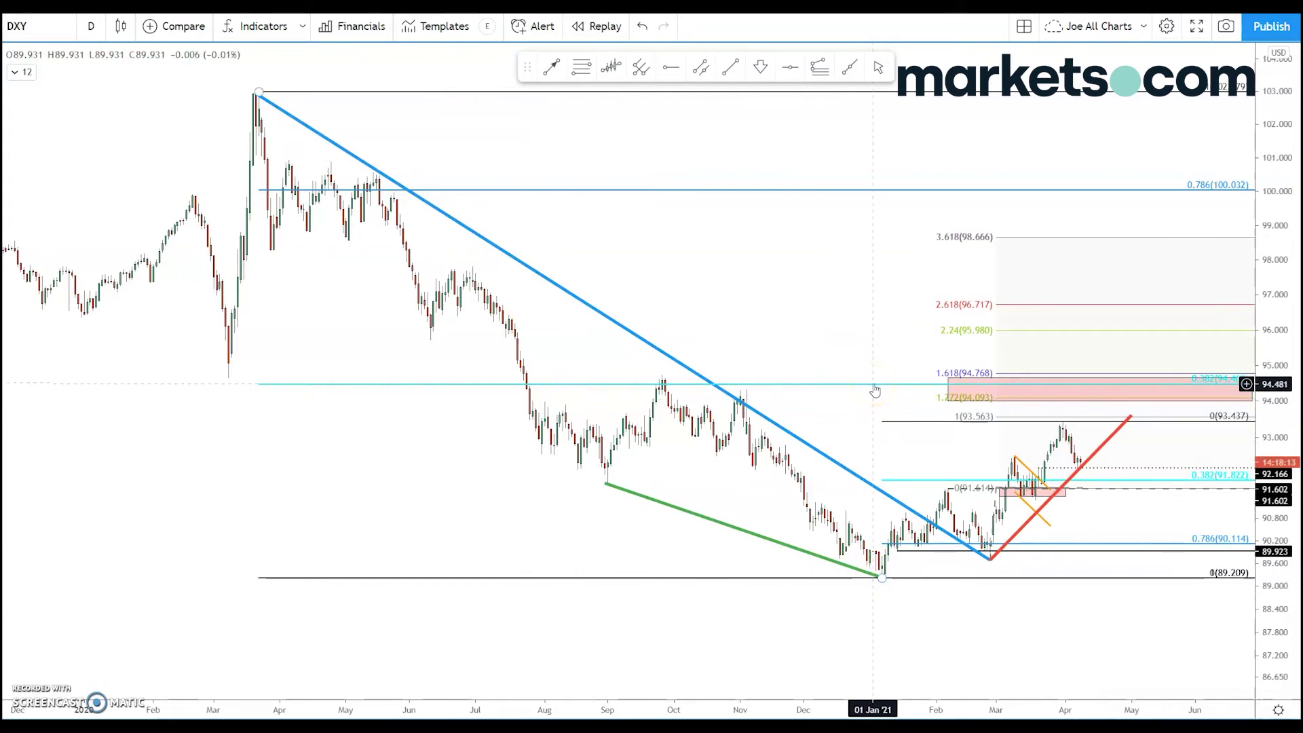
drag(855, 321, 777, 315)
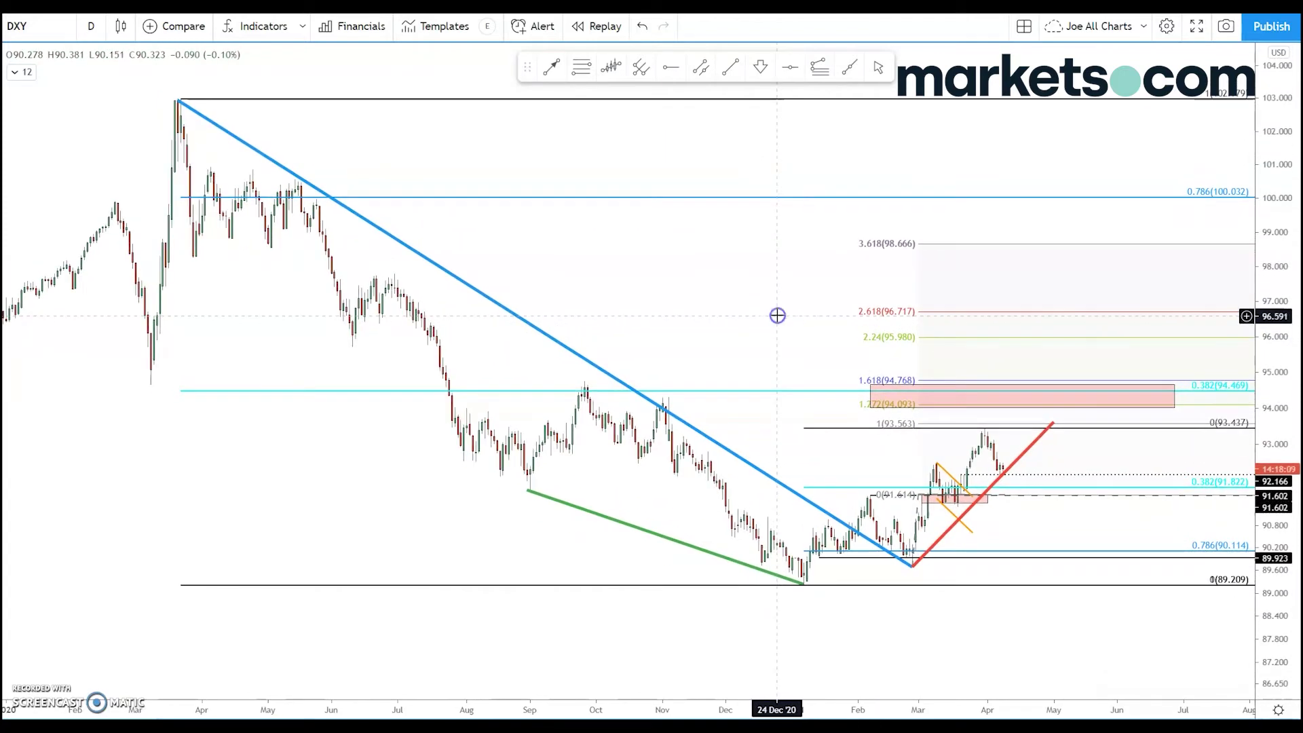
scroll(777, 315, down, 2)
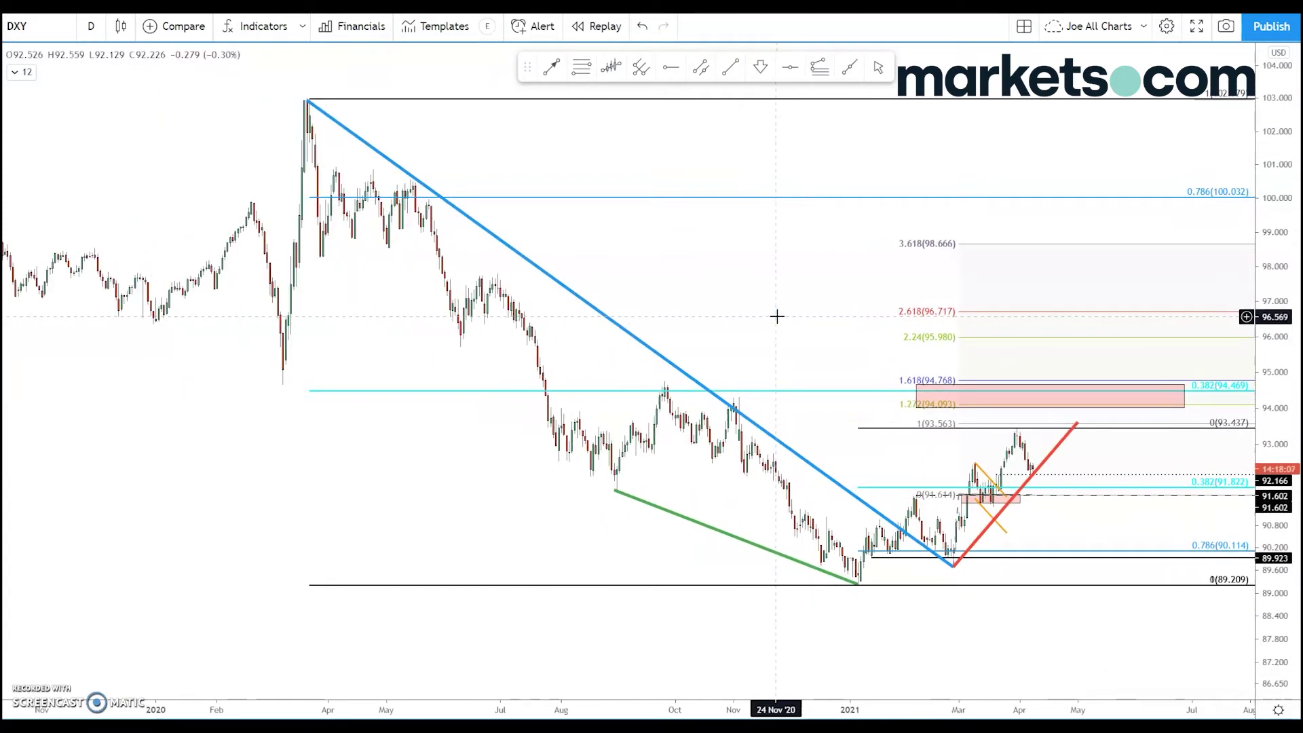
click(778, 307)
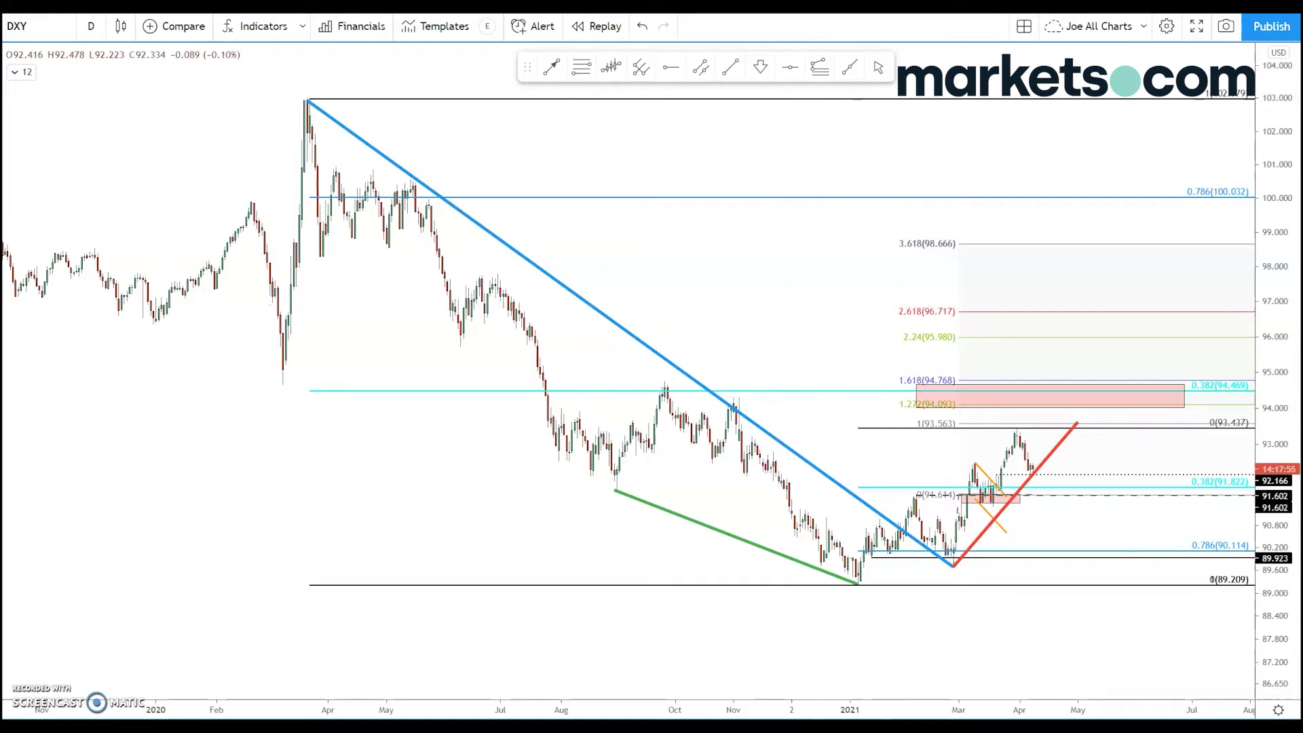
Step: Switch to the AUDUSD chart and move the Fibonacci retracement's lower anchor to the 19 Mar '20 low at 0.55063
click(1301, 272)
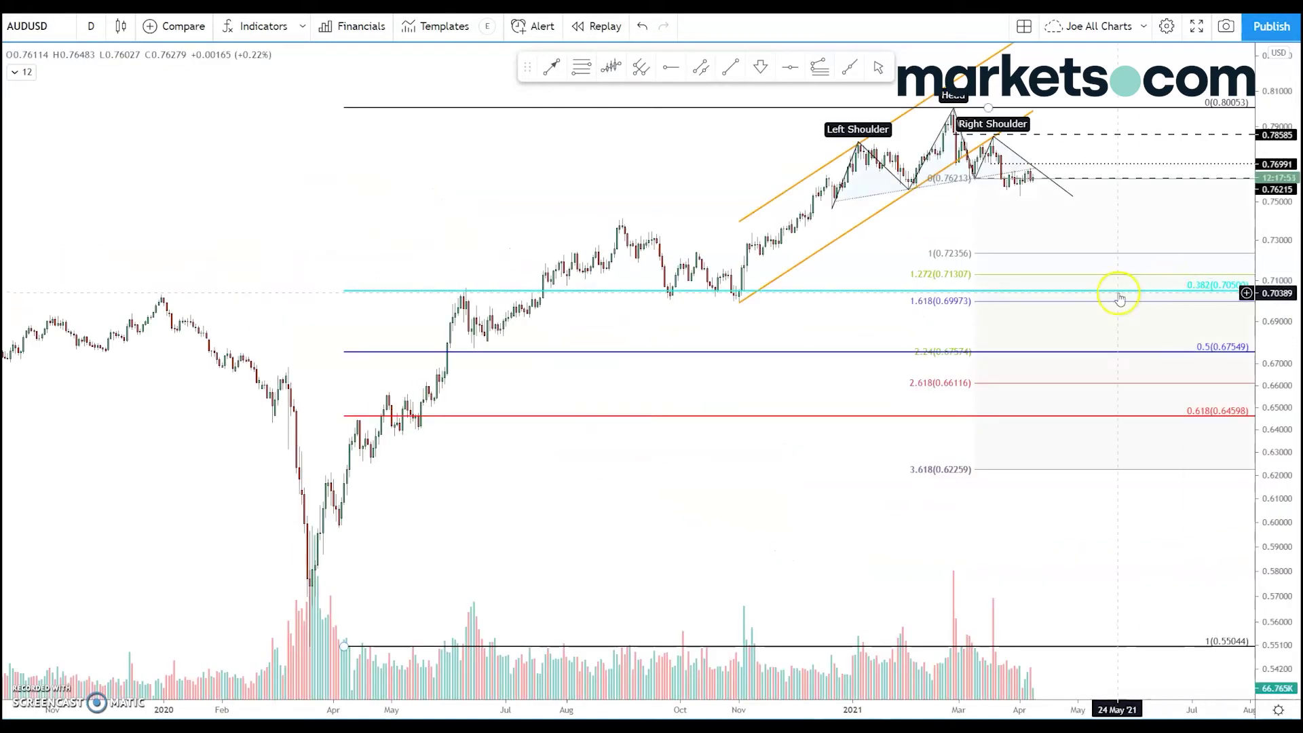
scroll(611, 543, up, 1)
click(592, 556)
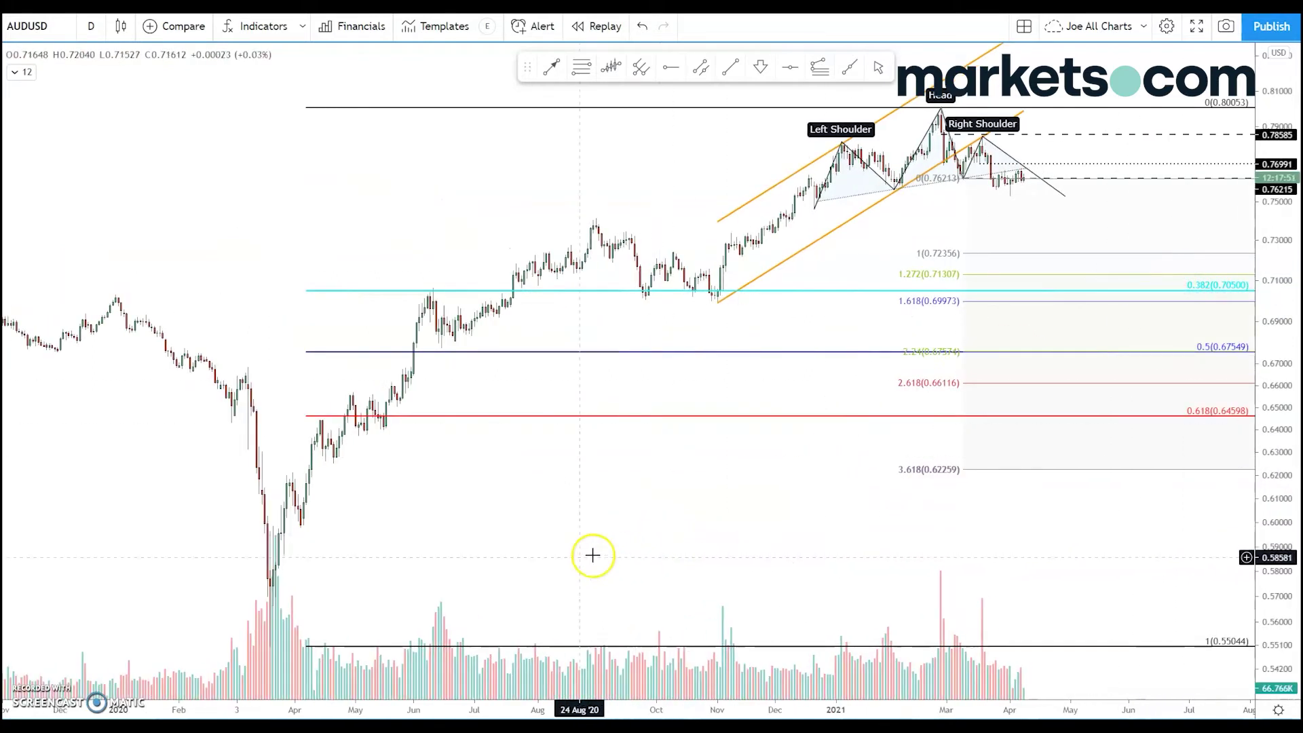
drag(304, 647, 271, 646)
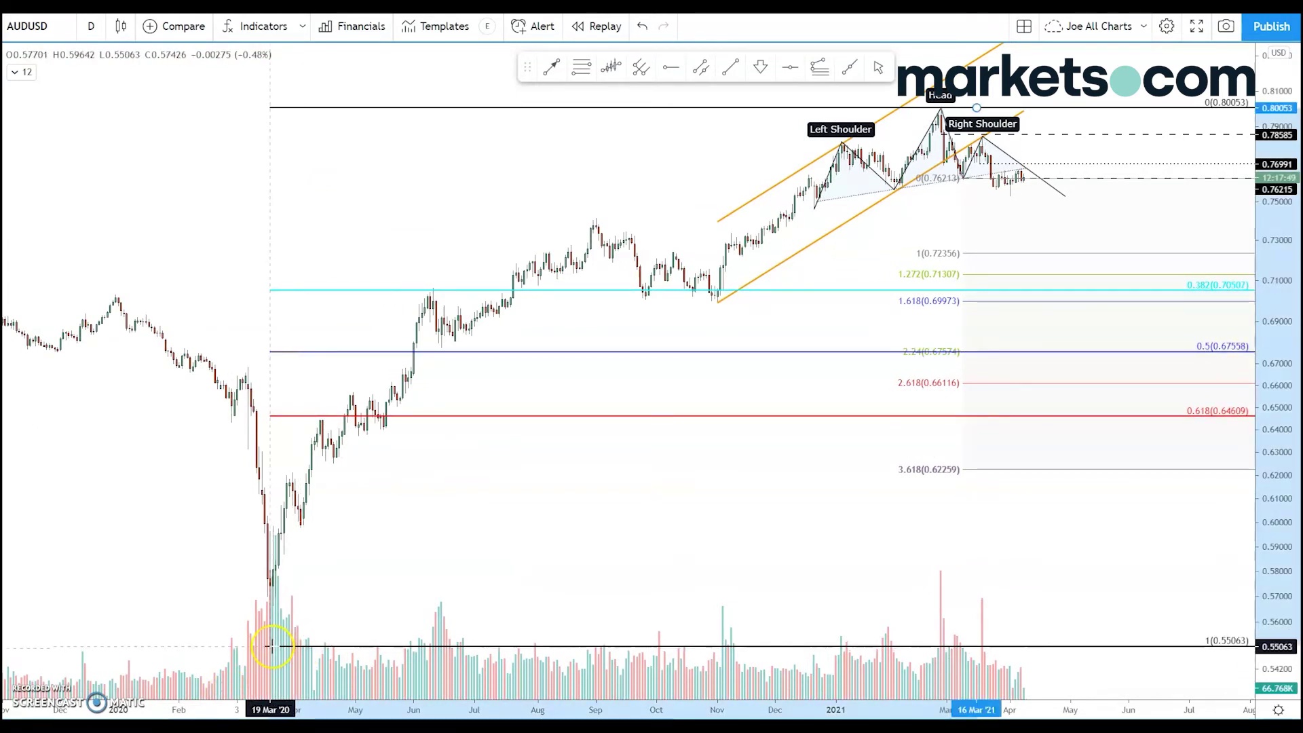
click(745, 292)
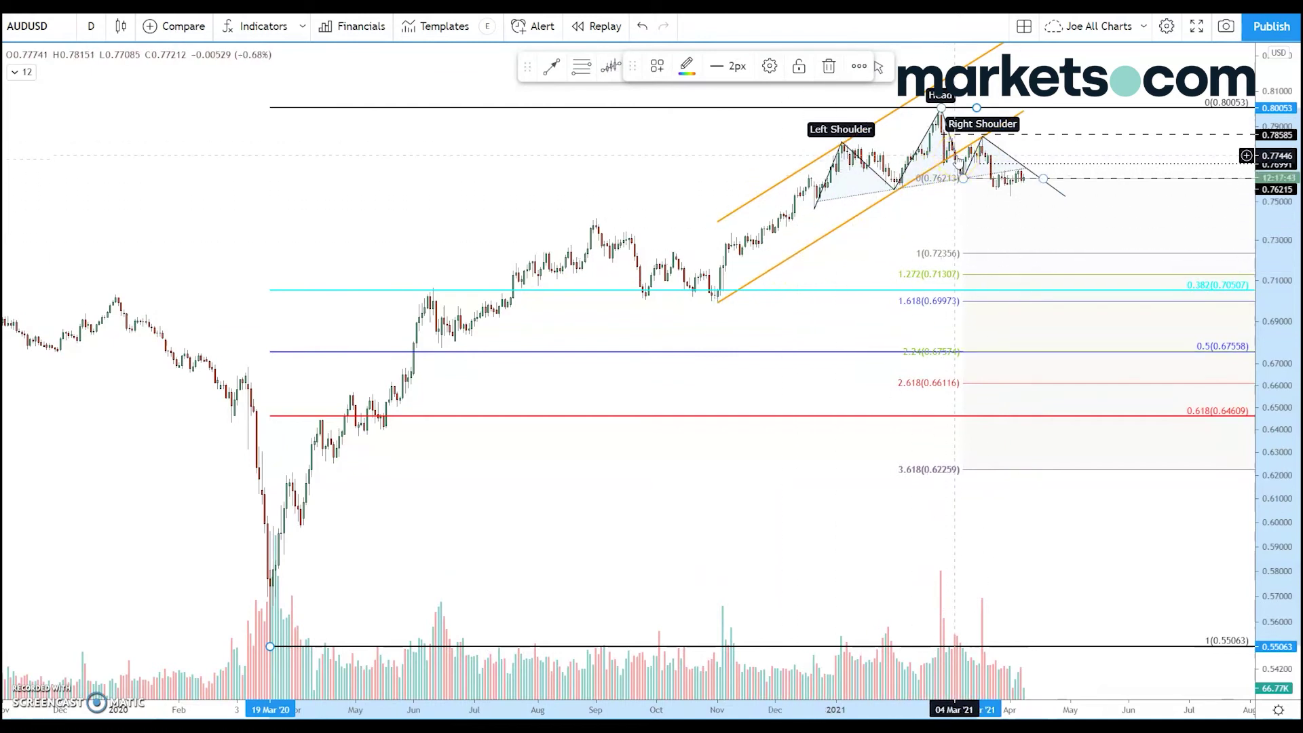
Step: Examine AUDUSD's right shoulder and the candles that break below the head and shoulders neckline
click(963, 183)
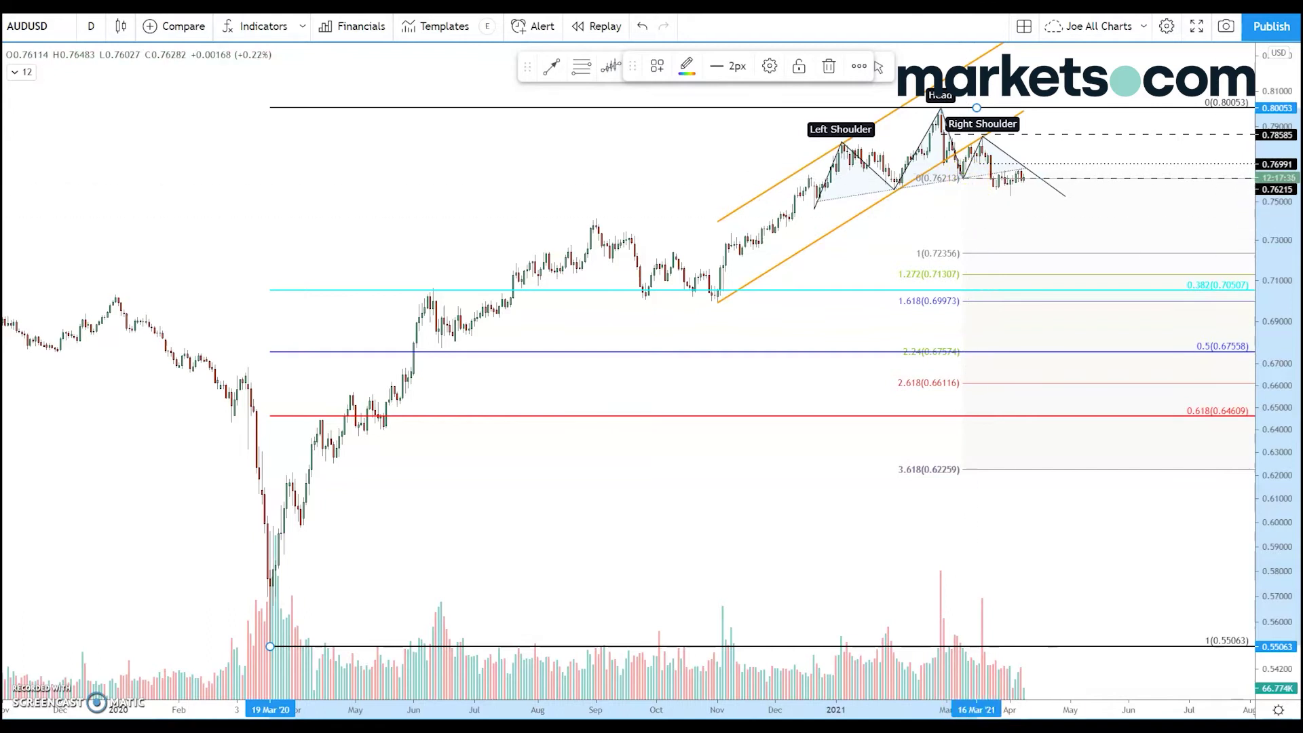
drag(1280, 376, 1270, 189)
click(1046, 163)
drag(1046, 163, 1157, 329)
scroll(1094, 329, up, 5)
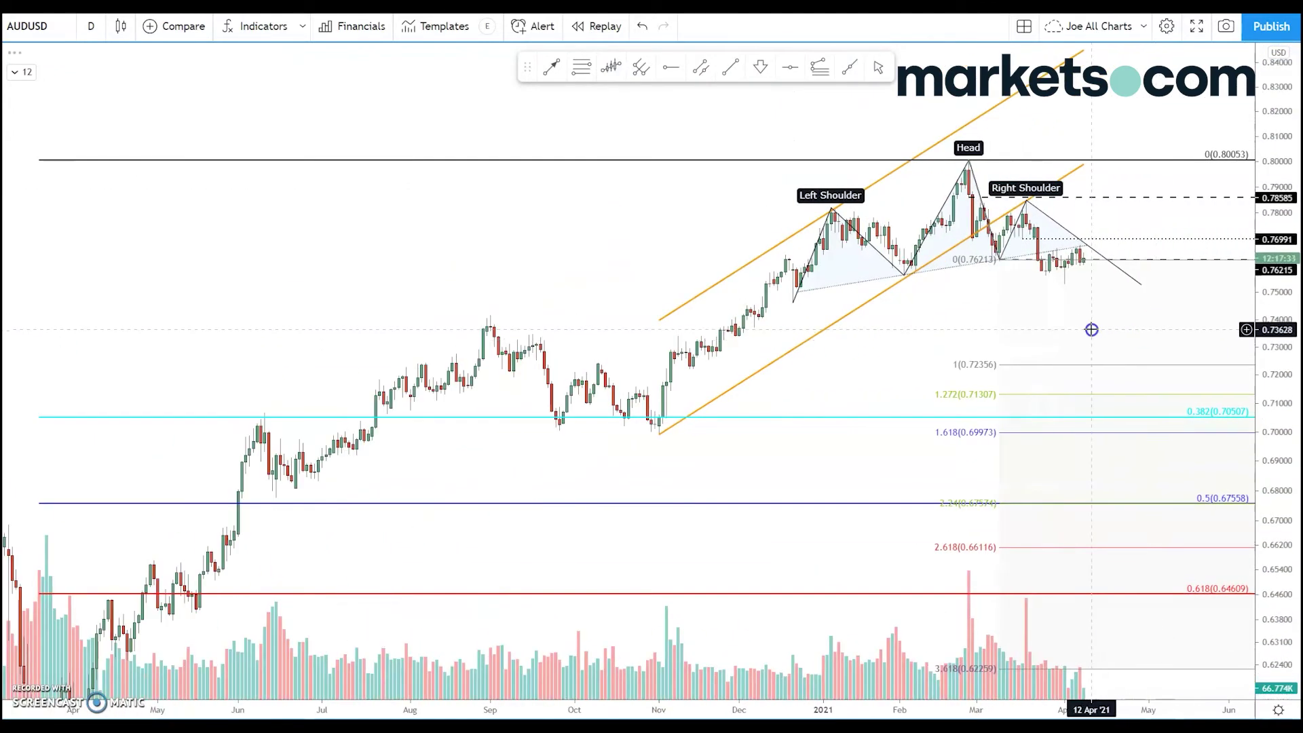
drag(1284, 371, 1266, 207)
scroll(1058, 278, up, 2)
drag(869, 287, 965, 372)
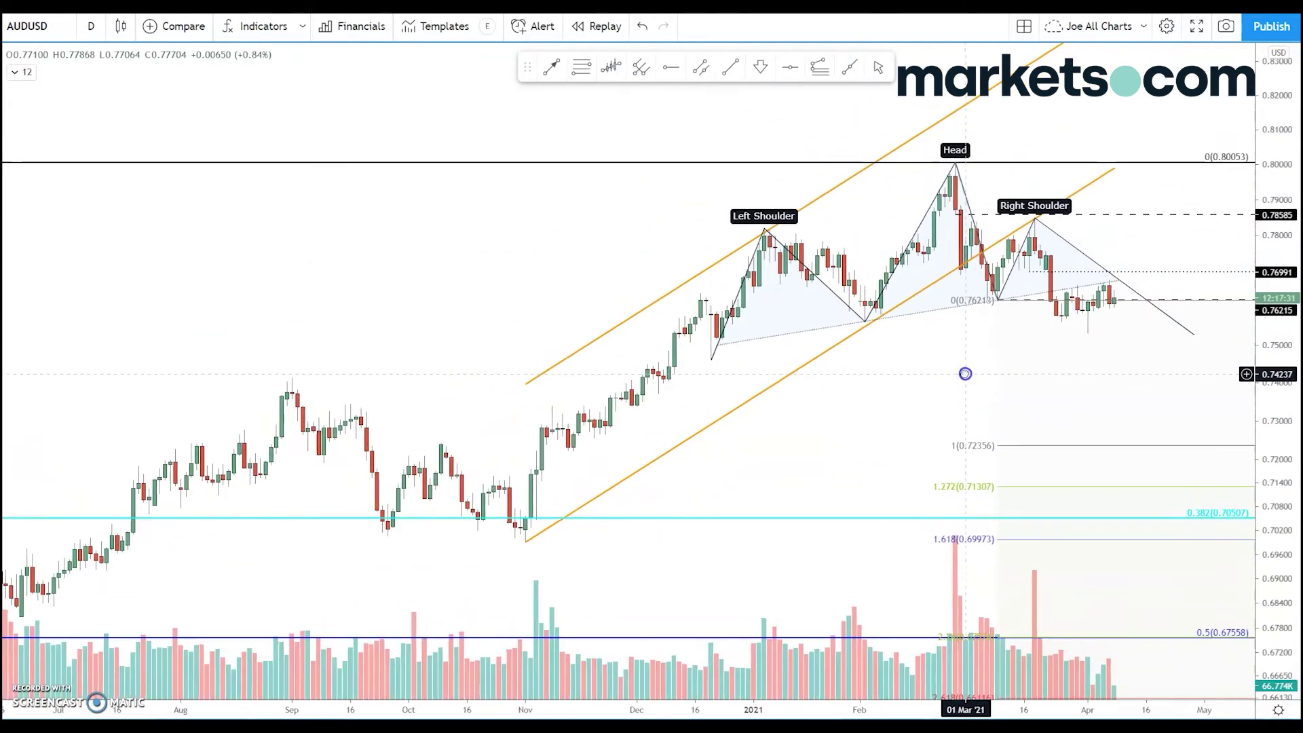
scroll(965, 372, up, 2)
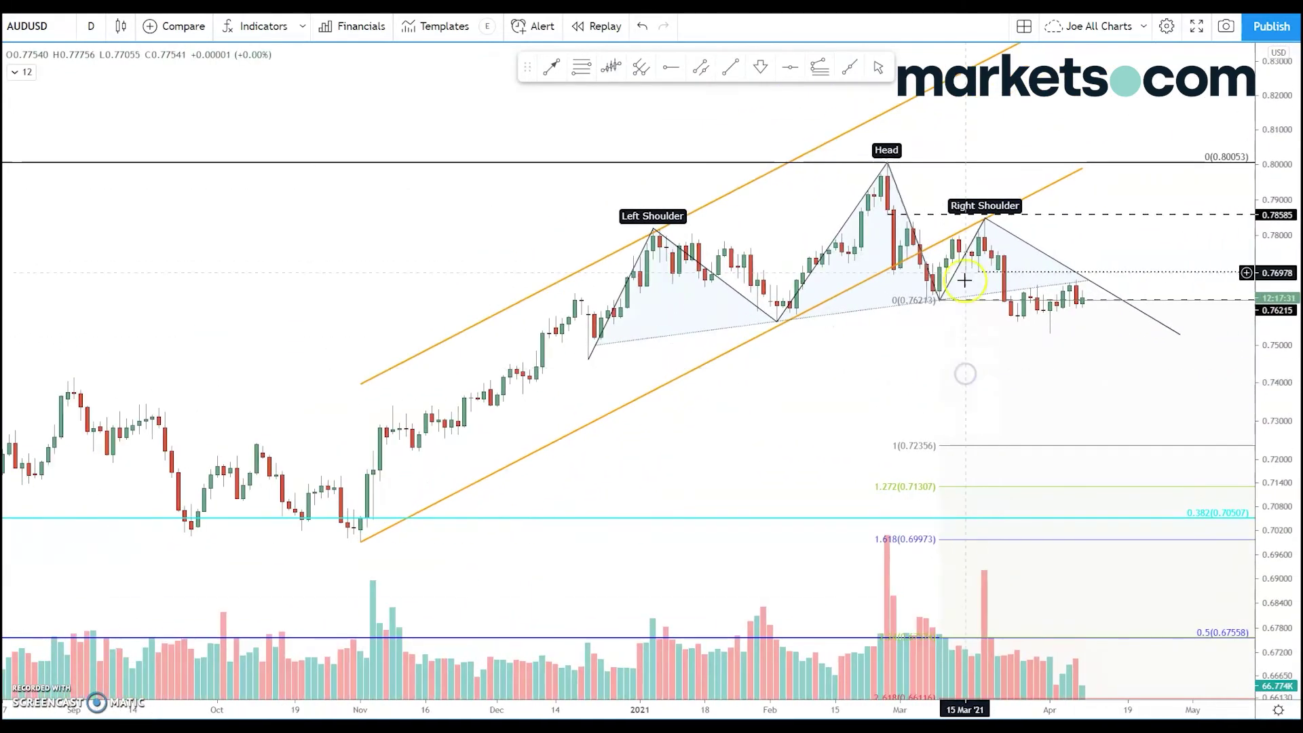
click(986, 223)
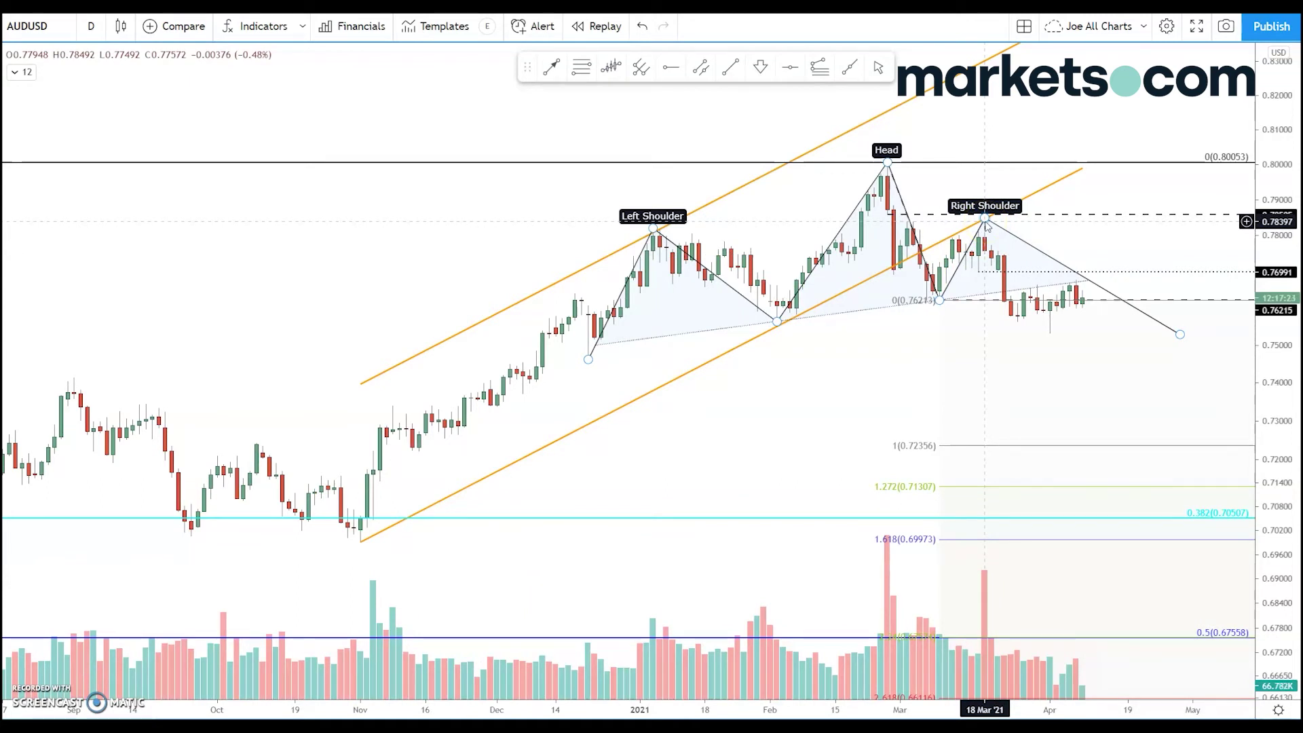
click(1005, 283)
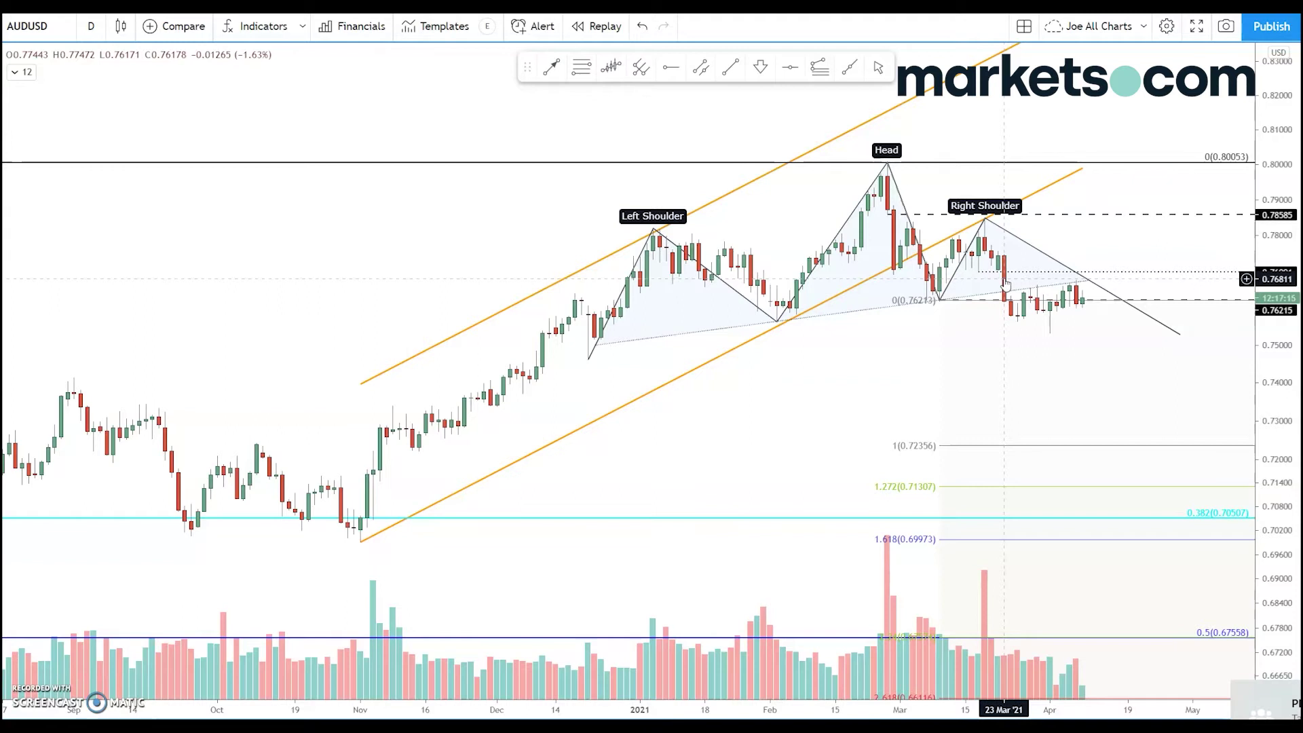
click(1006, 302)
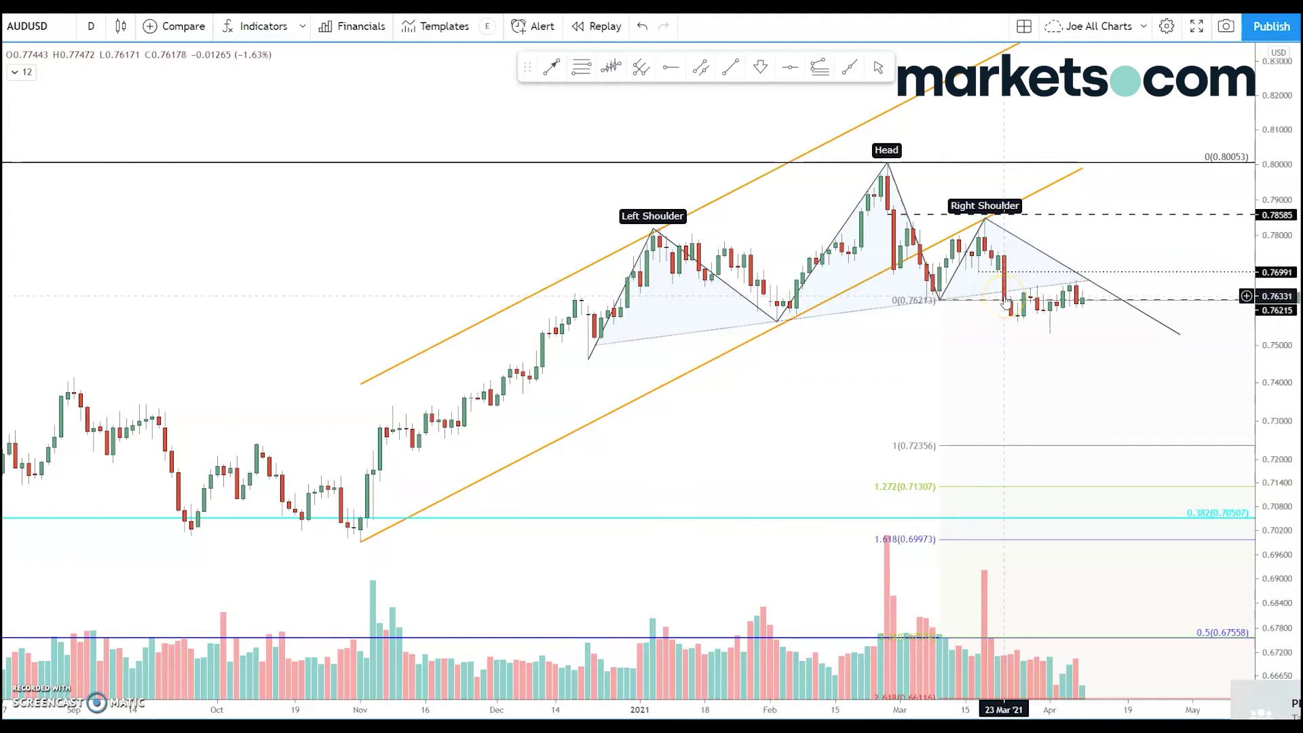
Step: Trace the AUDUSD head and shoulders pattern from the left shoulder through the head to the right shoulder and neckline
click(590, 360)
click(650, 227)
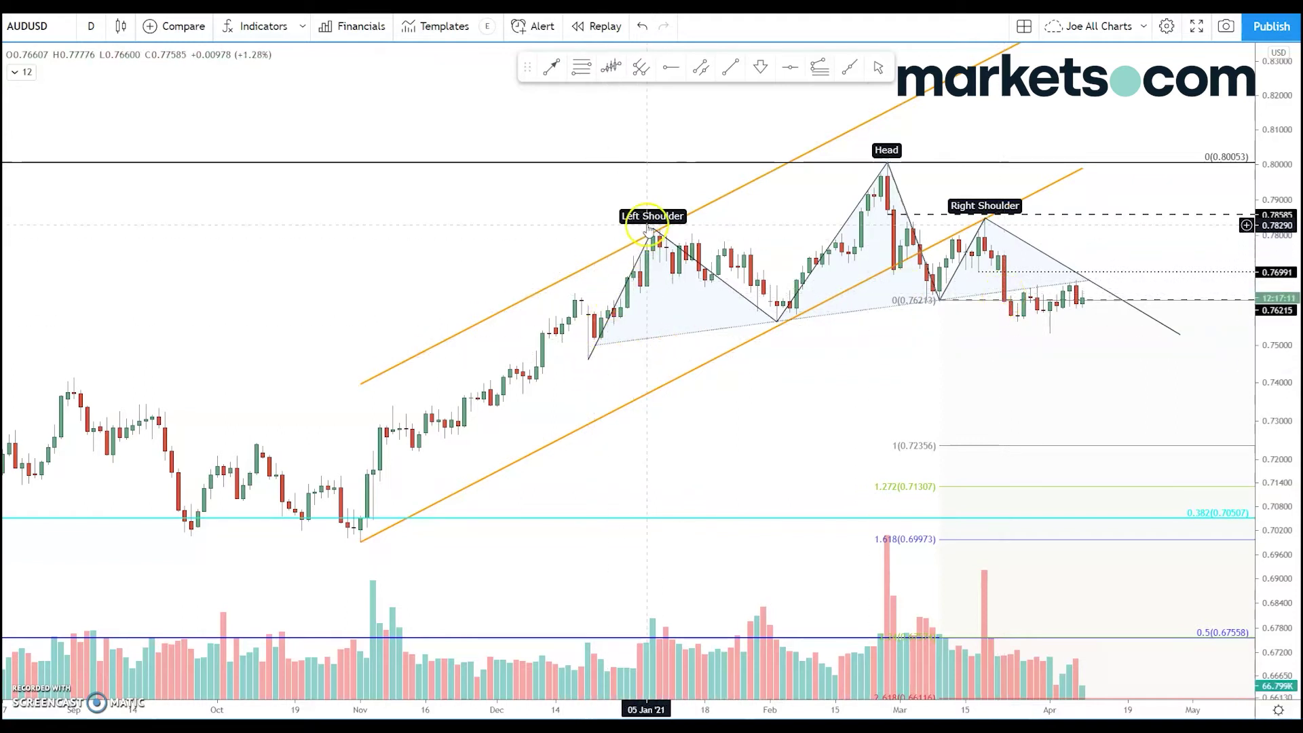
click(761, 309)
click(852, 329)
click(887, 161)
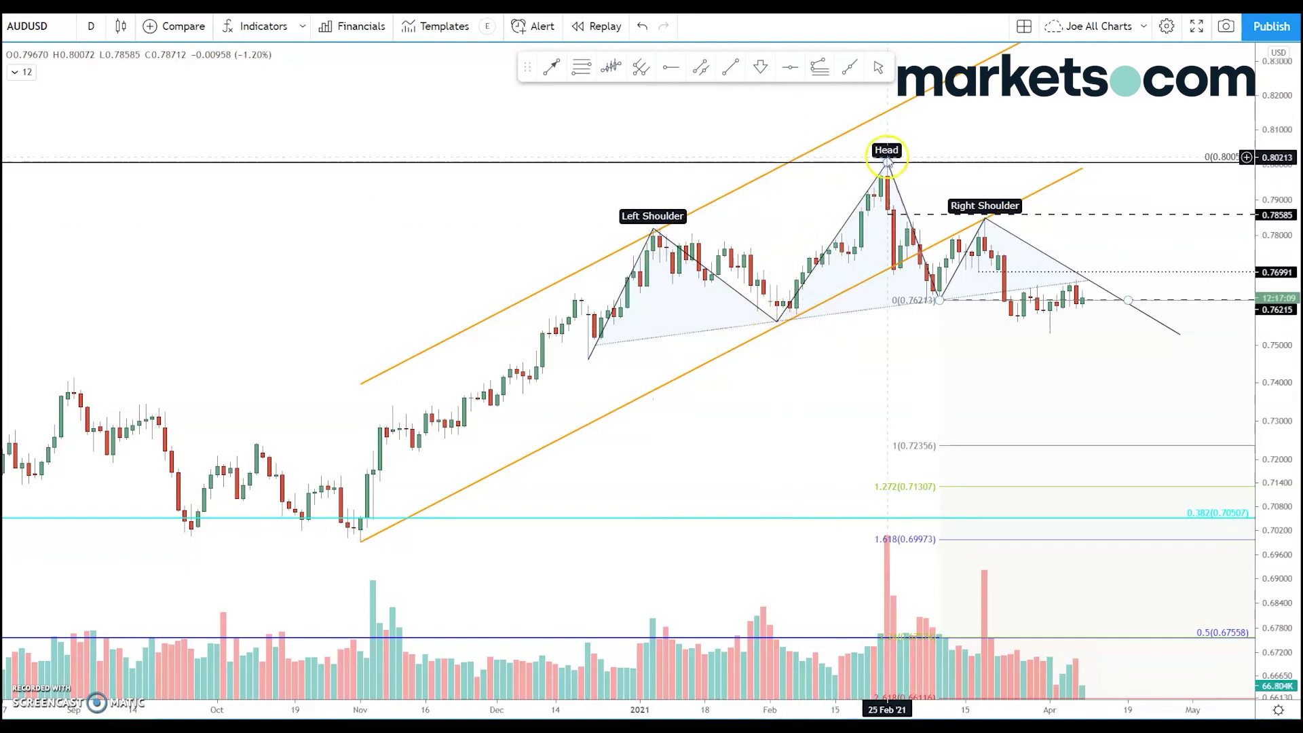
click(938, 300)
click(980, 217)
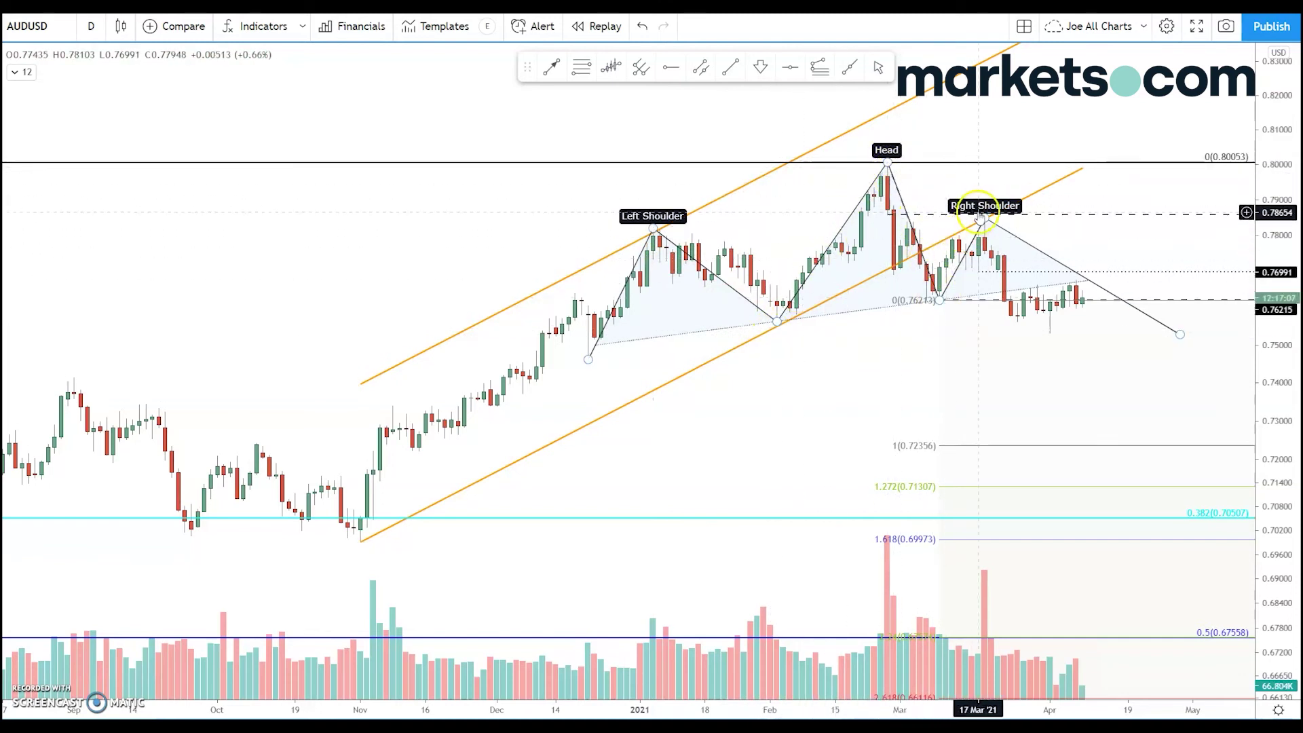
click(1006, 288)
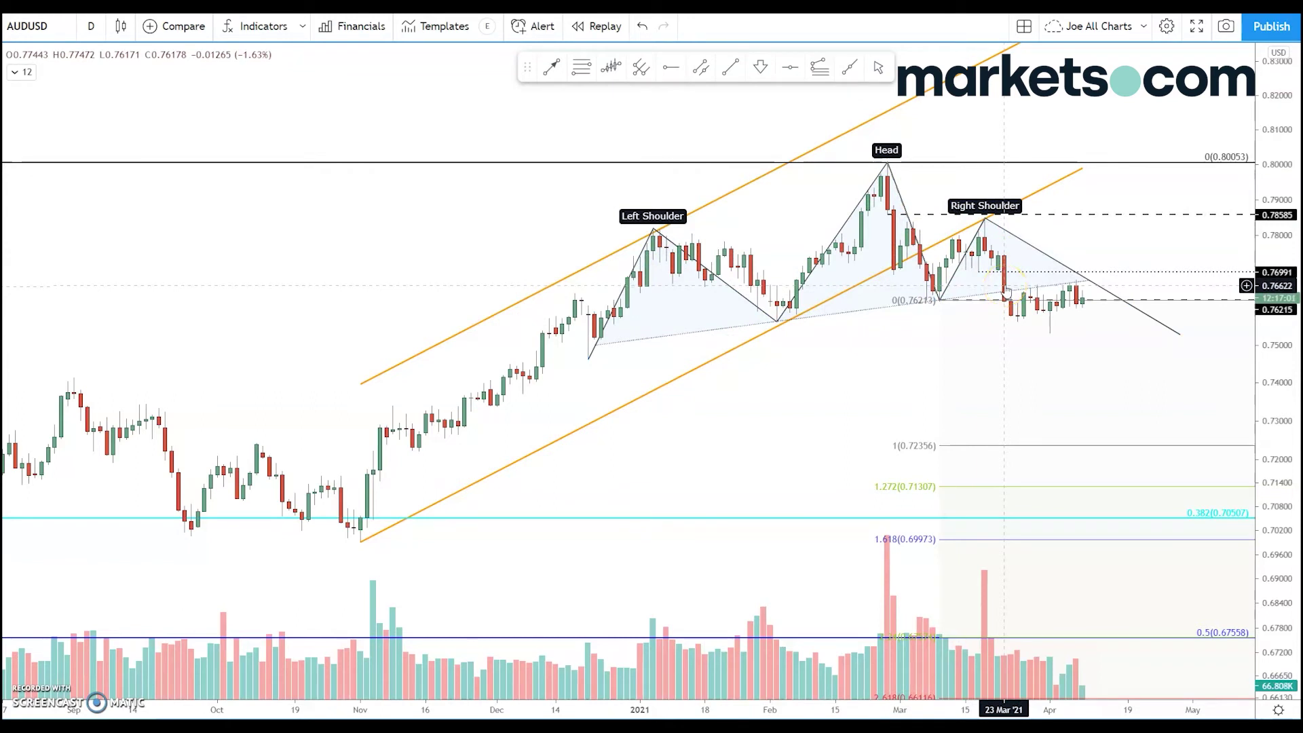
Step: Place a short position on AUDUSD at the 08 Apr '21 candle with entry 0.76279 and stop at 0.77130
drag(1278, 430, 1257, 208)
scroll(1140, 356, up, 1)
drag(1140, 354, 978, 319)
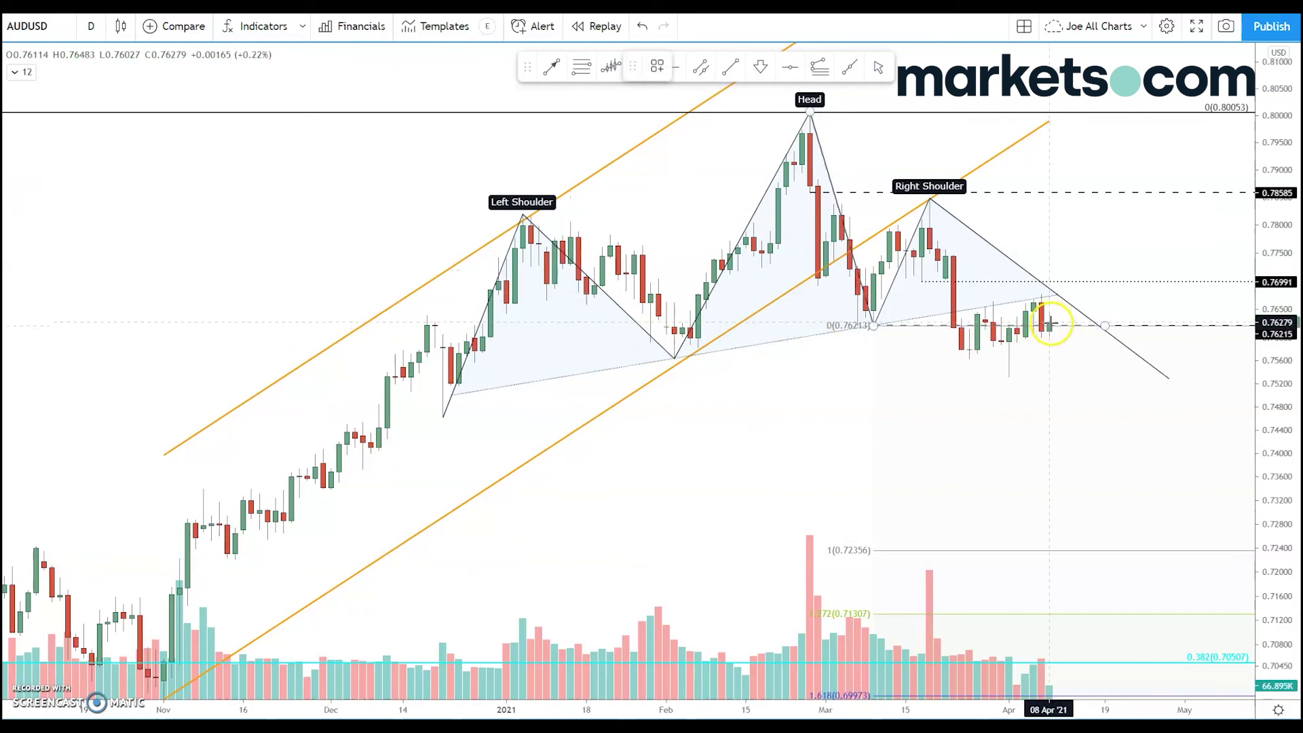
click(1049, 322)
drag(1049, 208, 1063, 272)
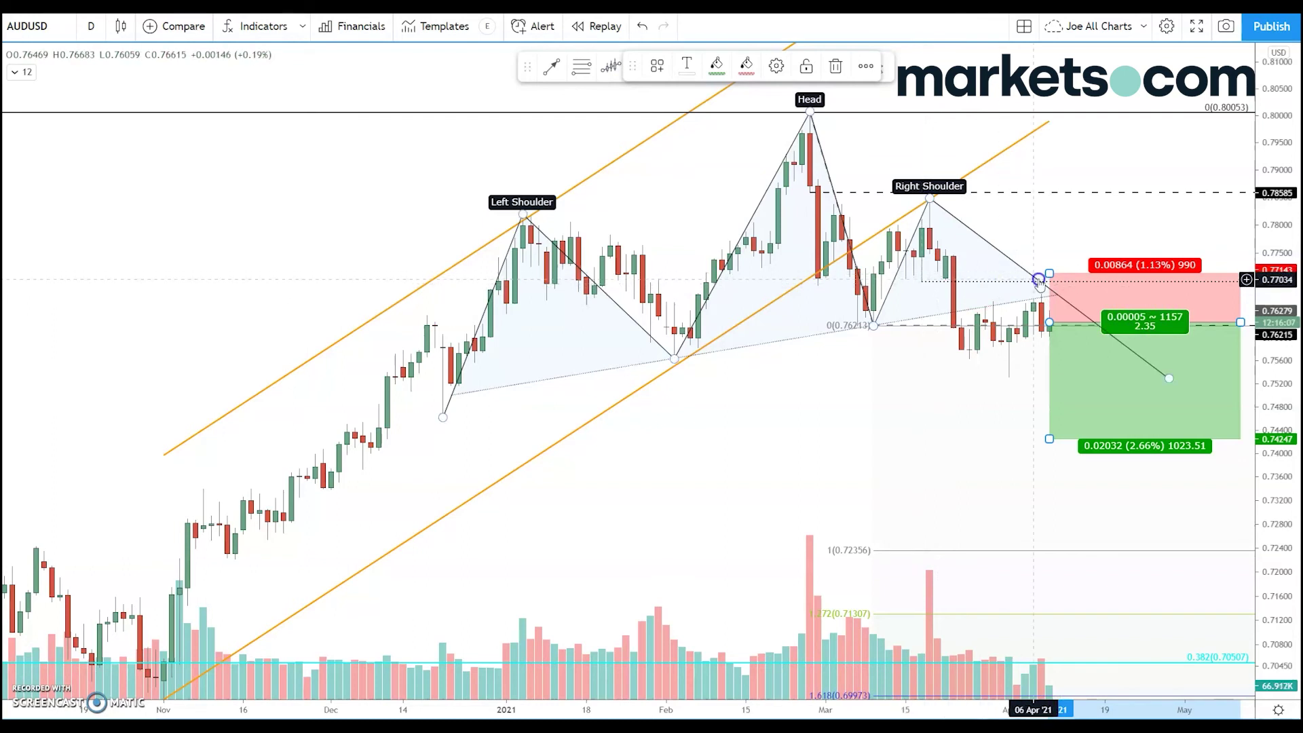
drag(1051, 272, 1098, 274)
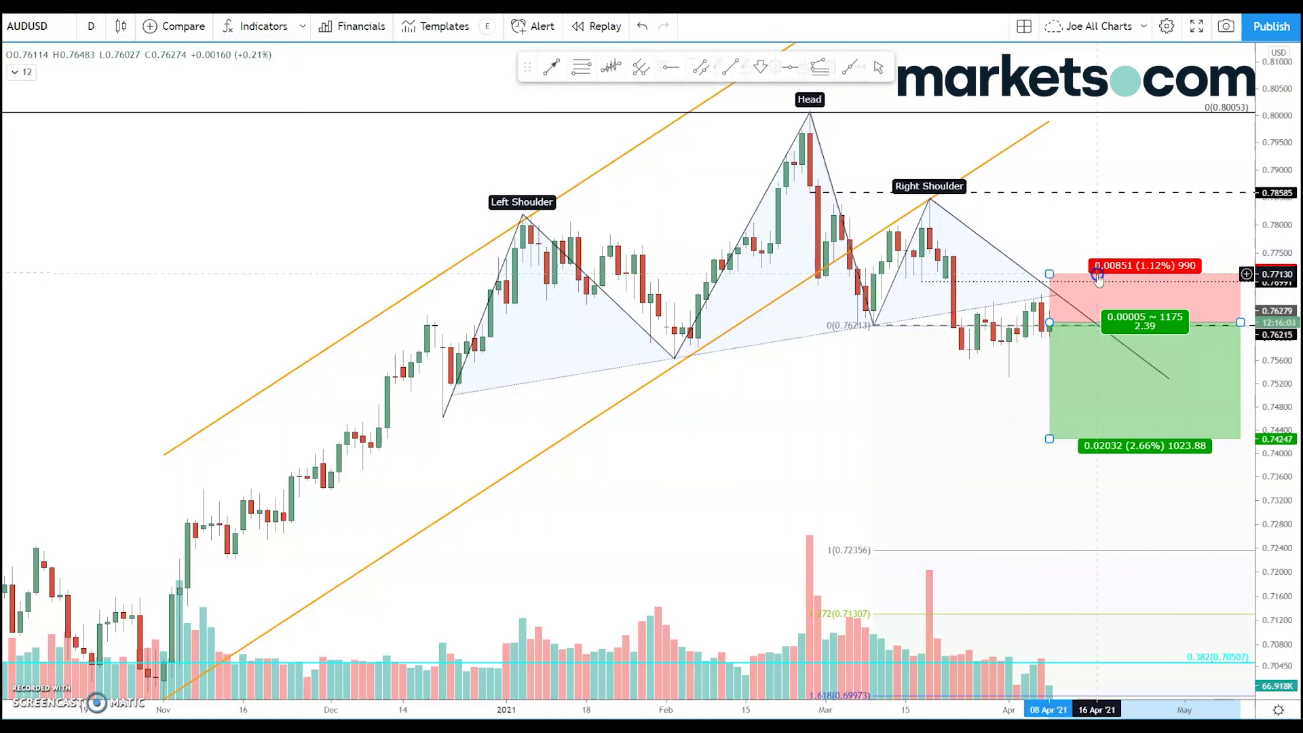
Step: Set the short position's target to 0.72362, near the 1 extension level, and narrow its box to start on 09 Apr '21
drag(1050, 439, 870, 532)
drag(1113, 316, 1086, 316)
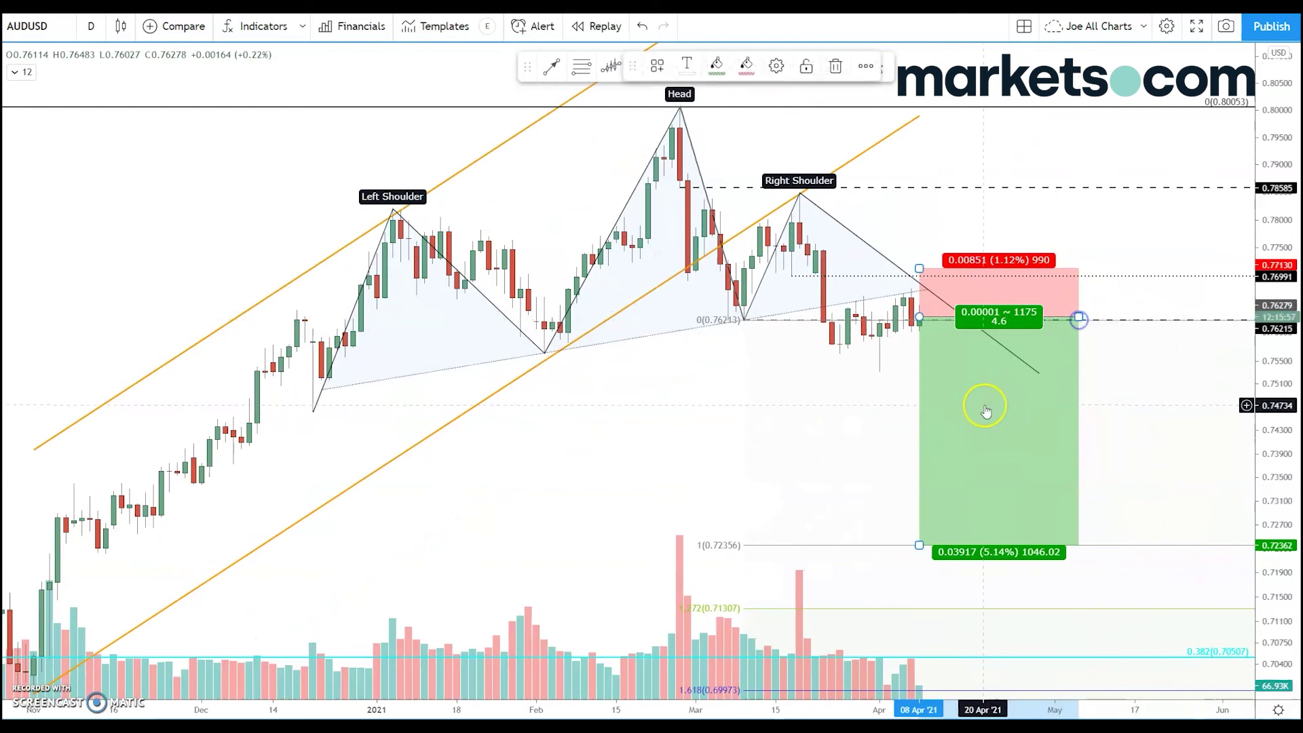
drag(988, 407, 992, 405)
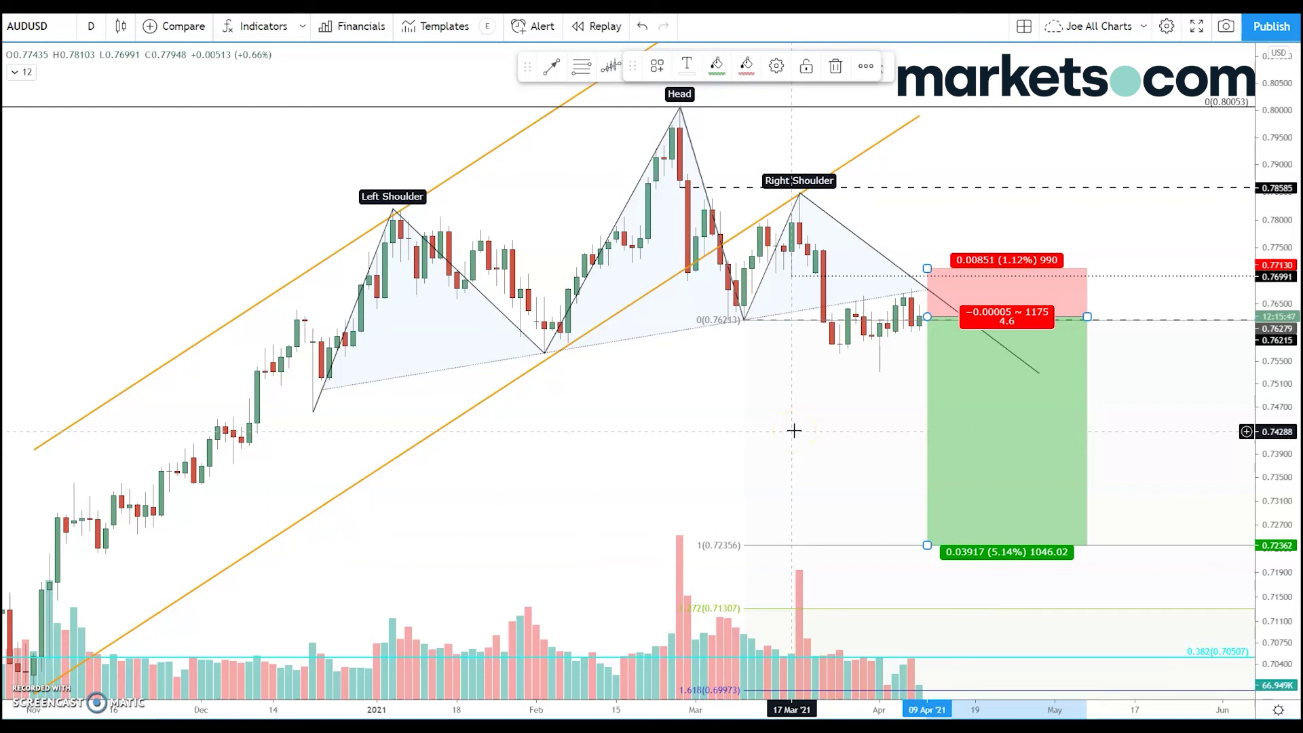
drag(759, 434, 783, 433)
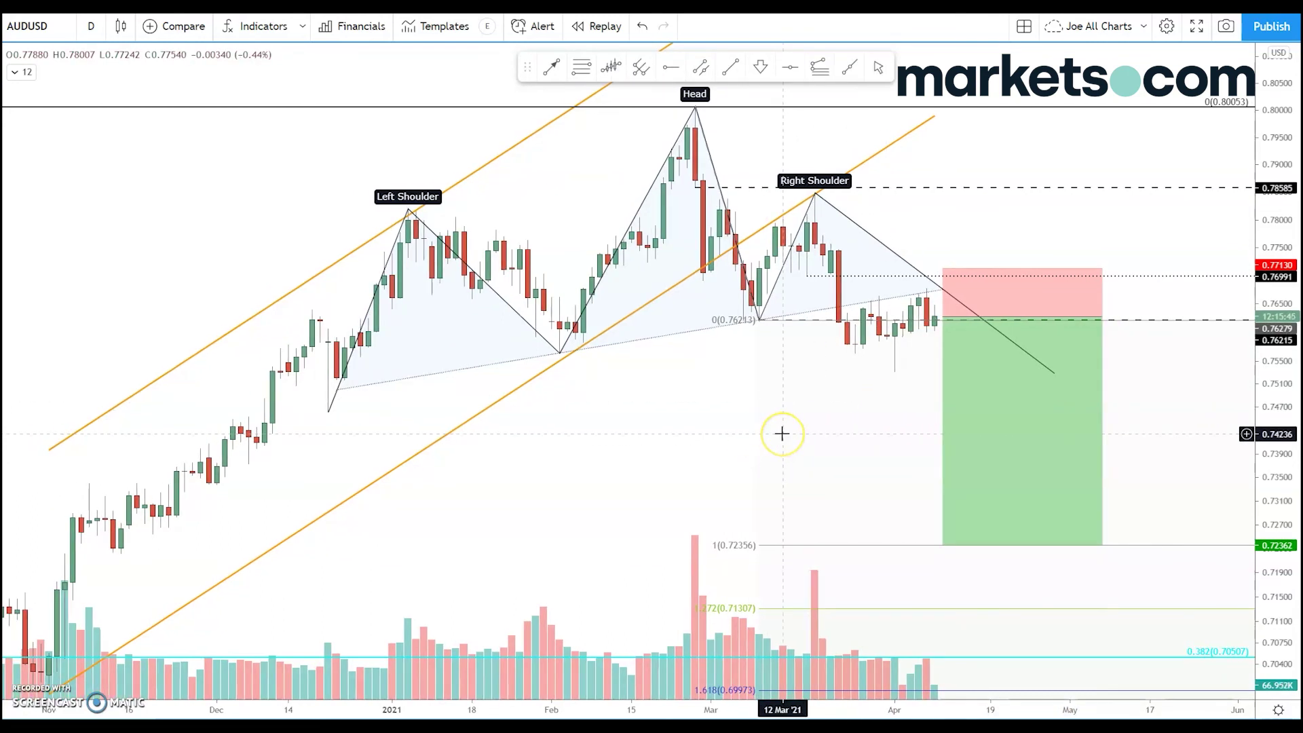